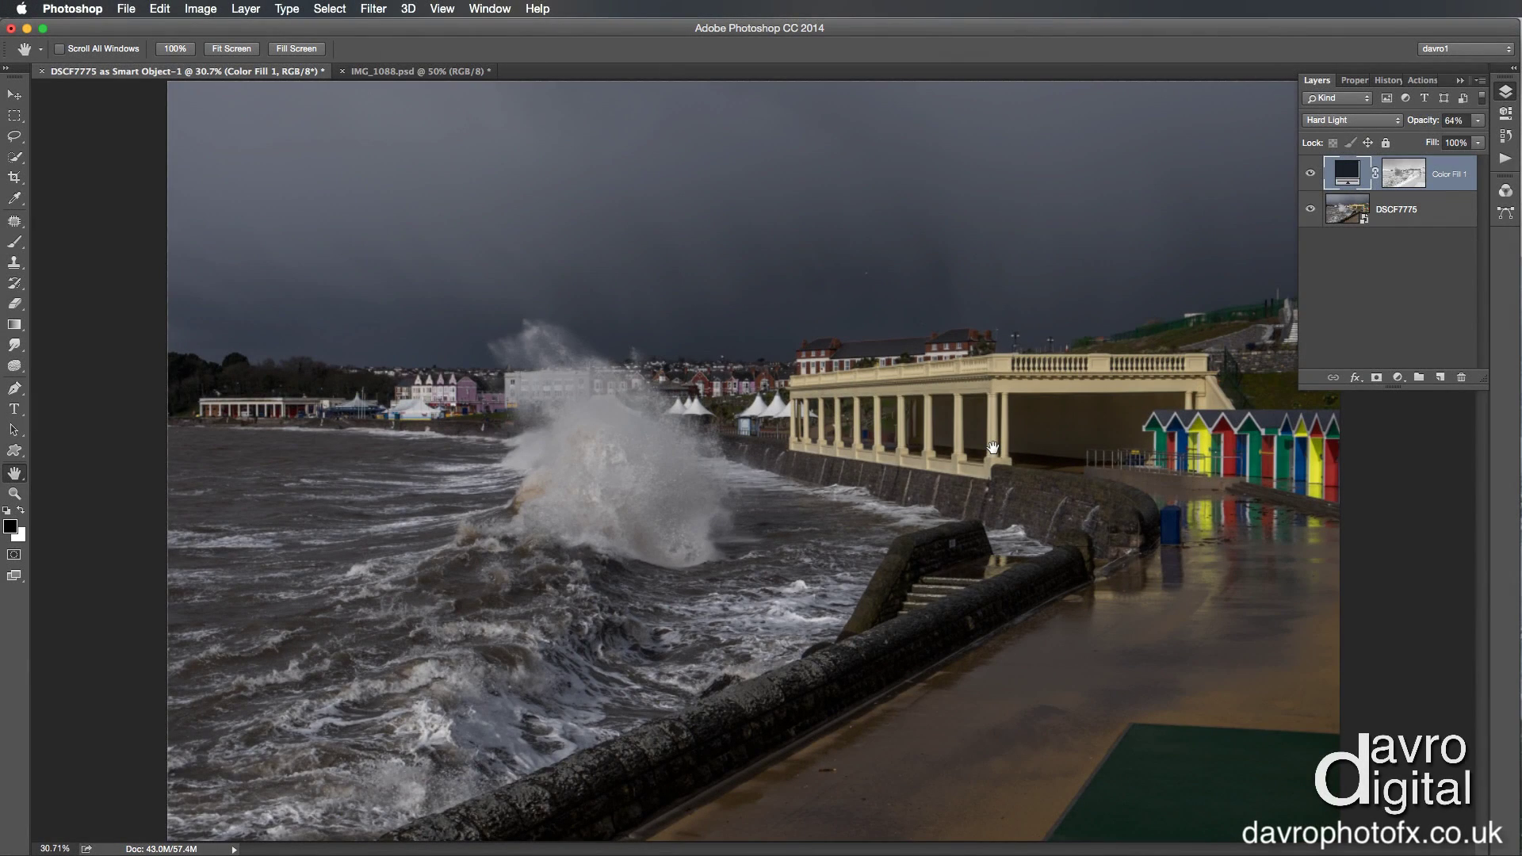
Toggle Color Fill 1's visibility to compare, then switch to the IMG_1088.psd blacksmith document.
left_click(1310, 174)
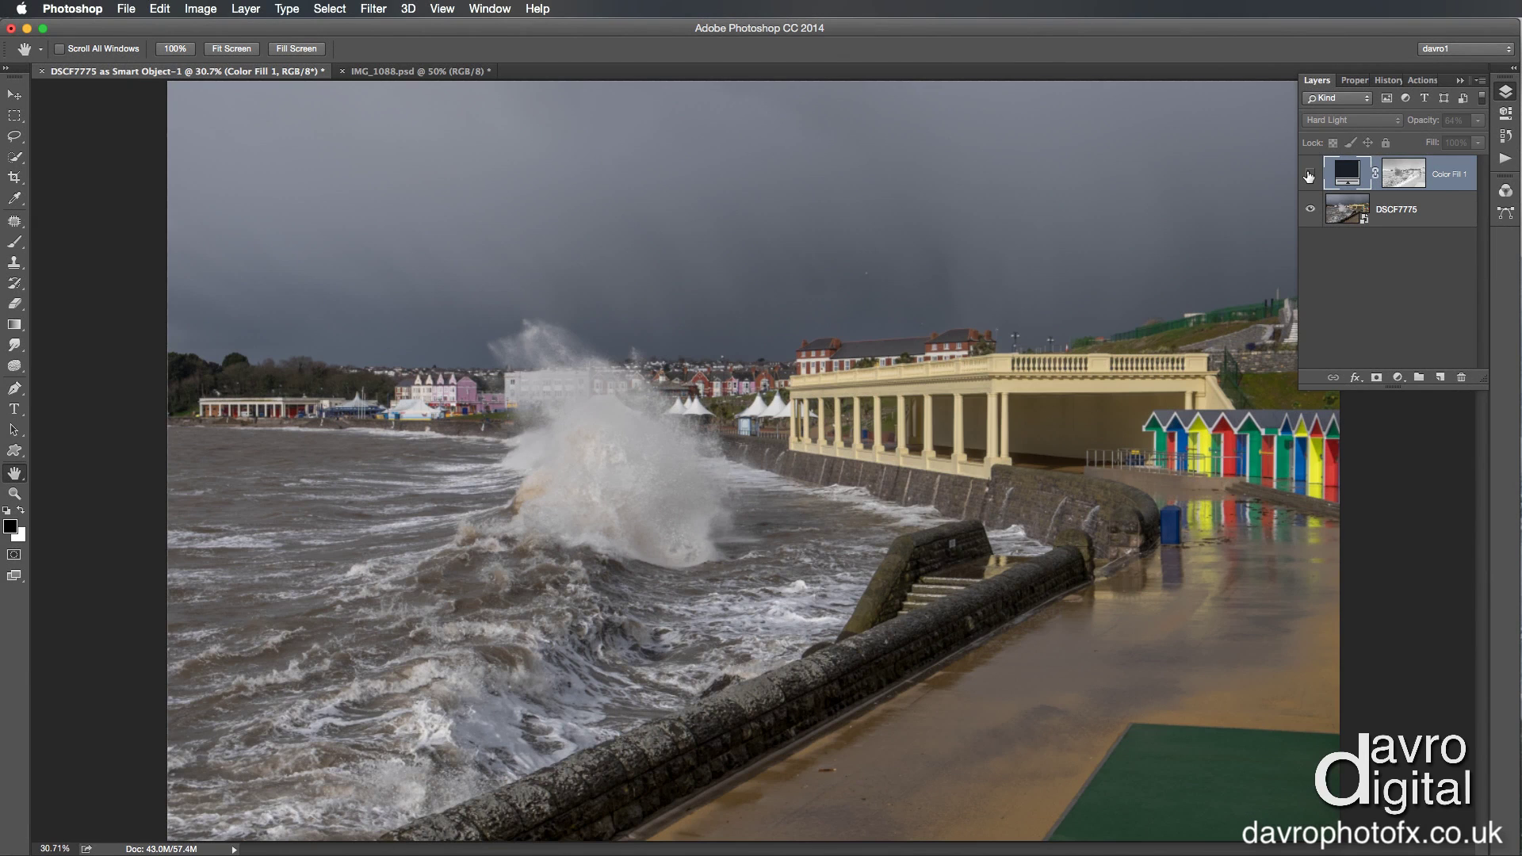
left_click(1309, 173)
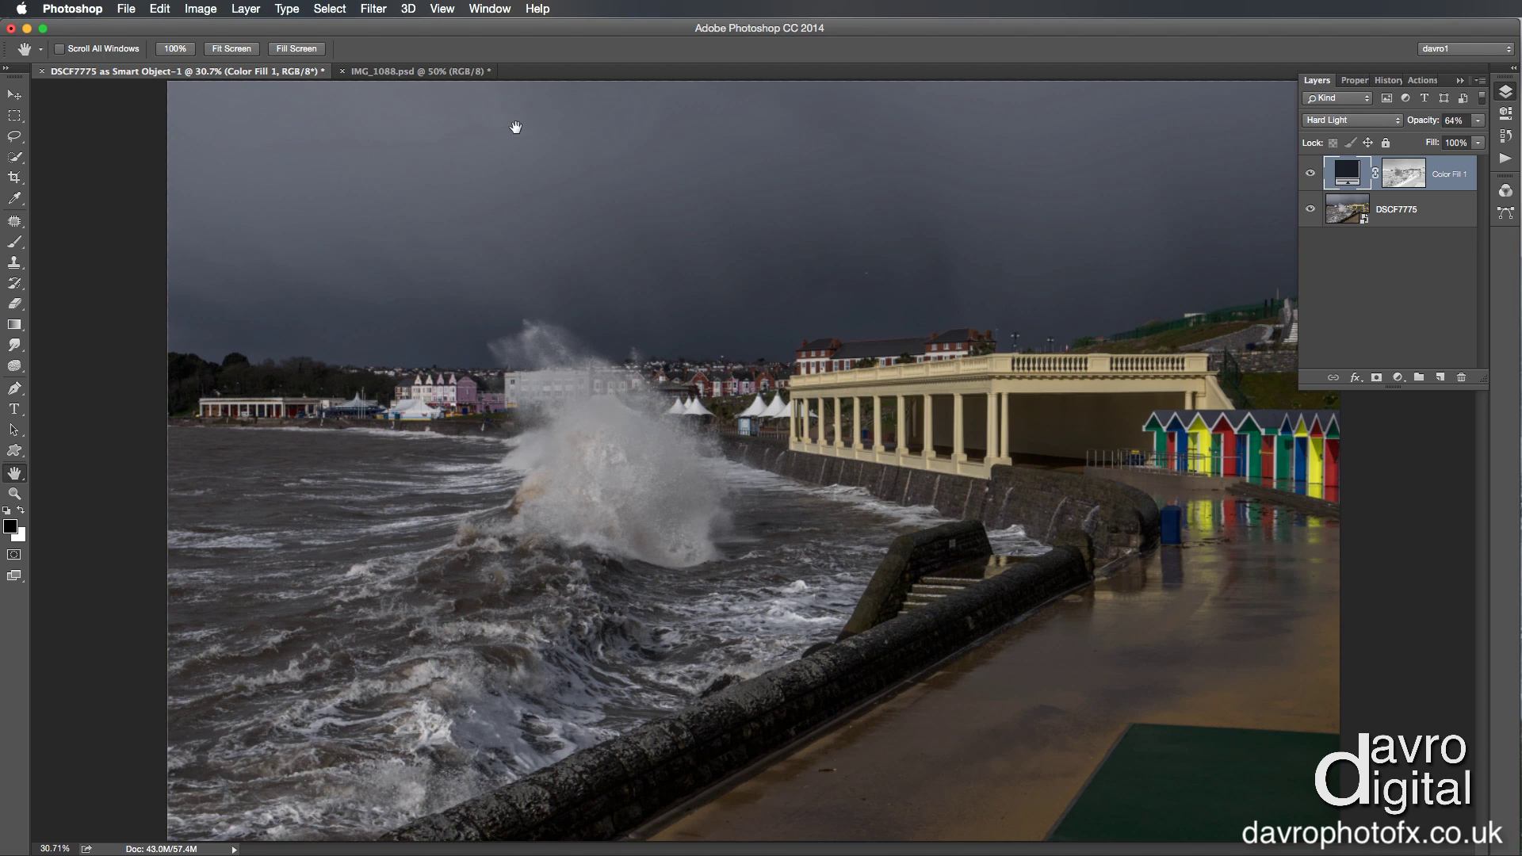
left_click(438, 71)
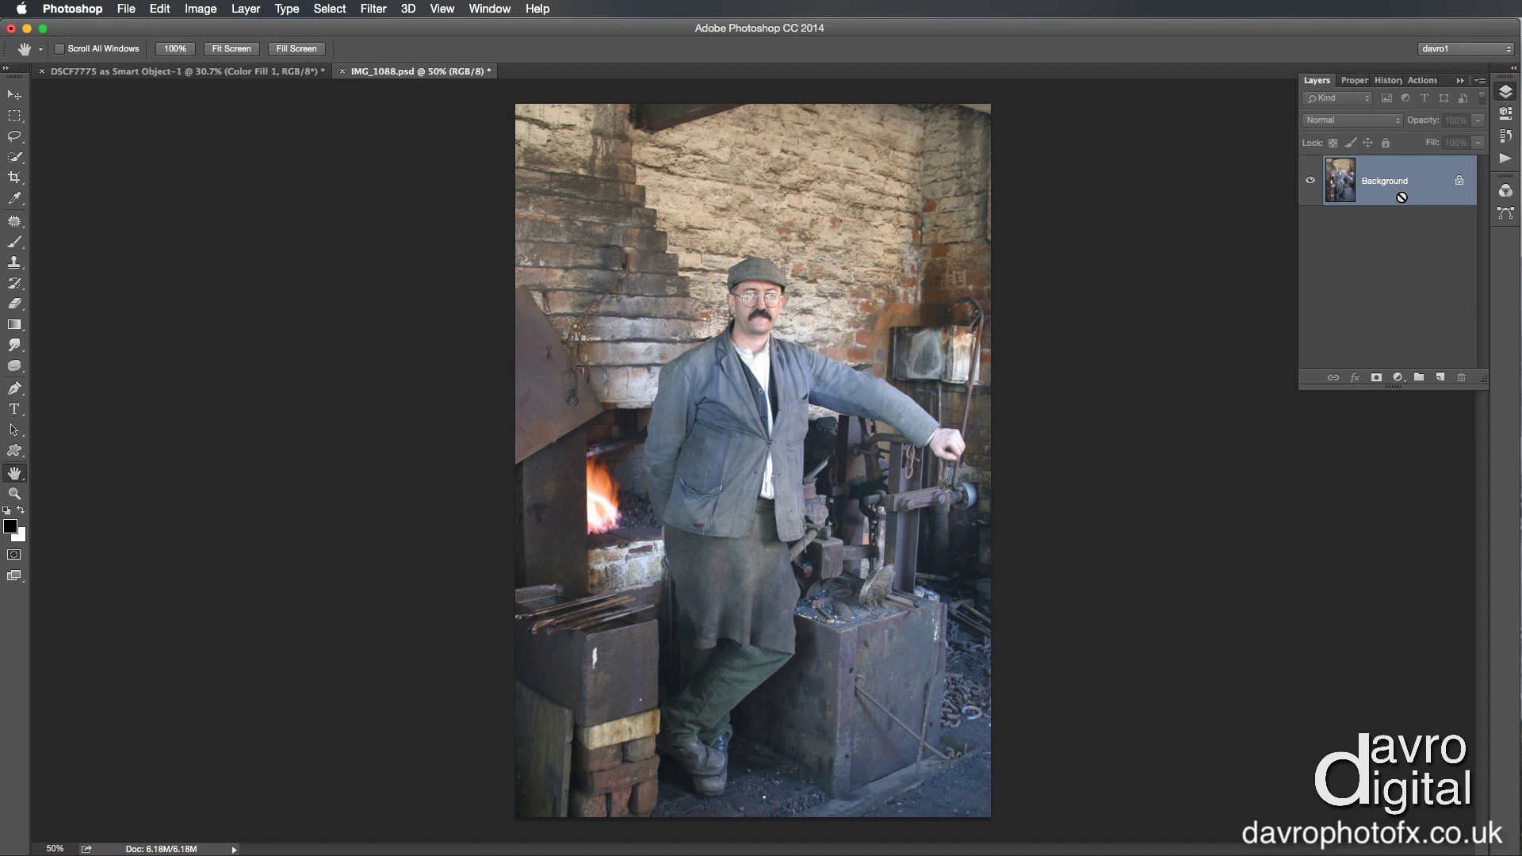
Duplicate the blacksmith photo to Layer 1, desaturate the copy, and show the Channels panel.
key("super+j")
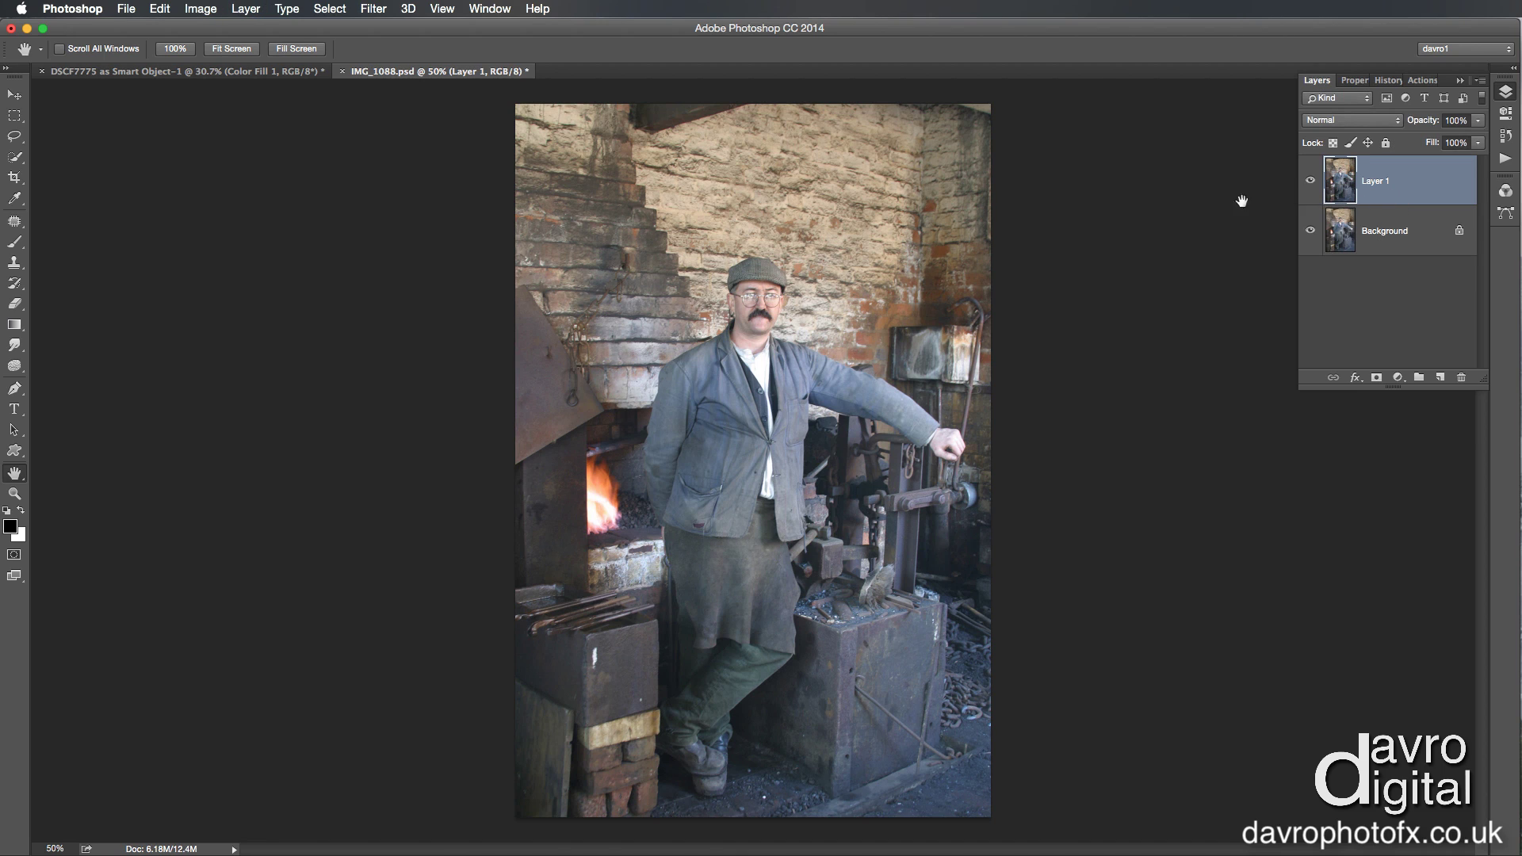
left_click(200, 9)
mouse_move(244, 56)
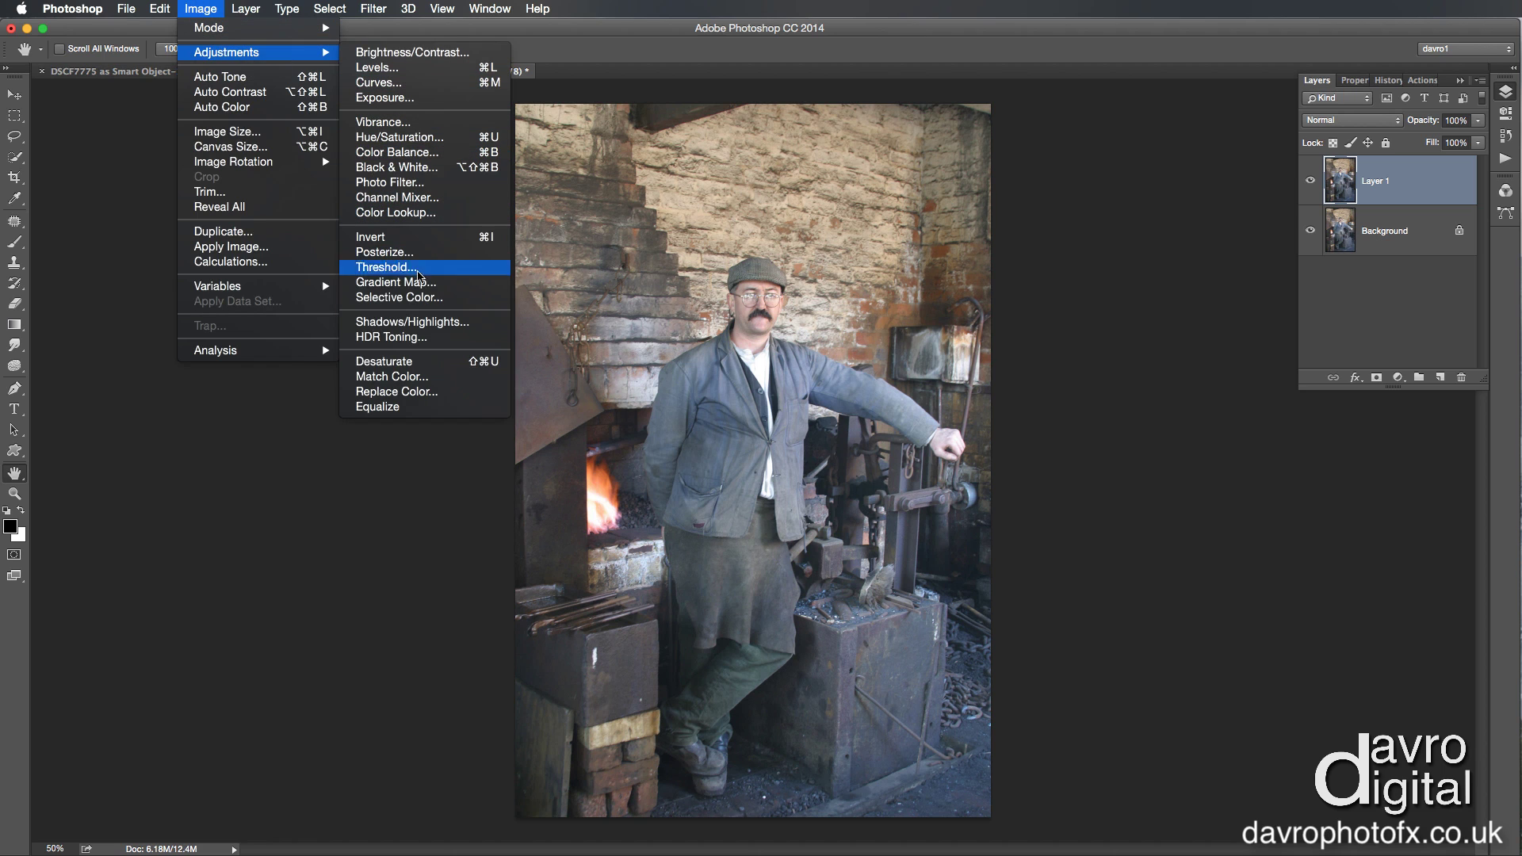
left_click(414, 363)
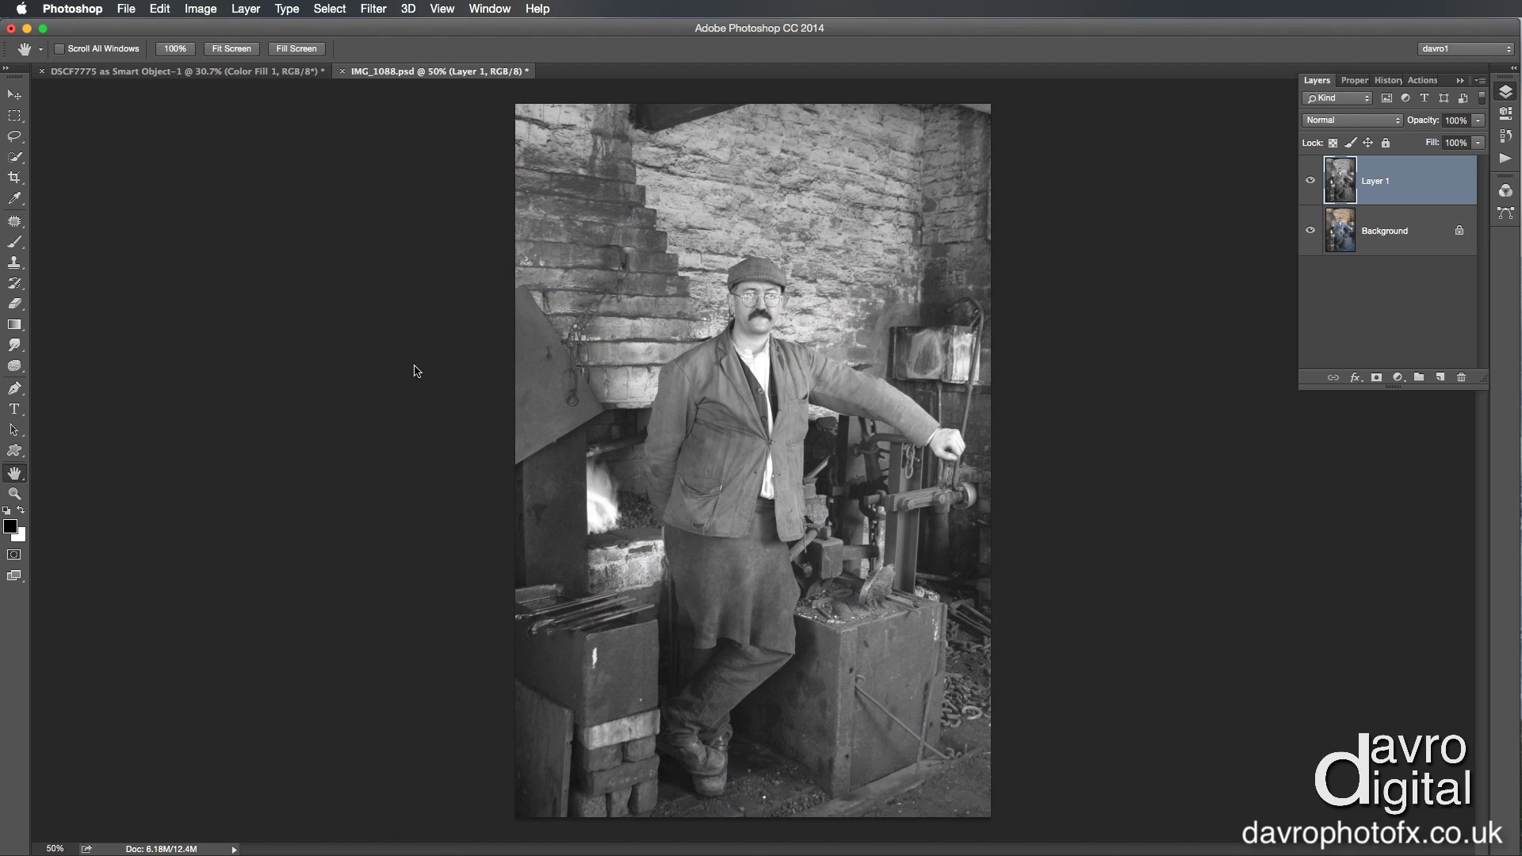
left_click(1506, 193)
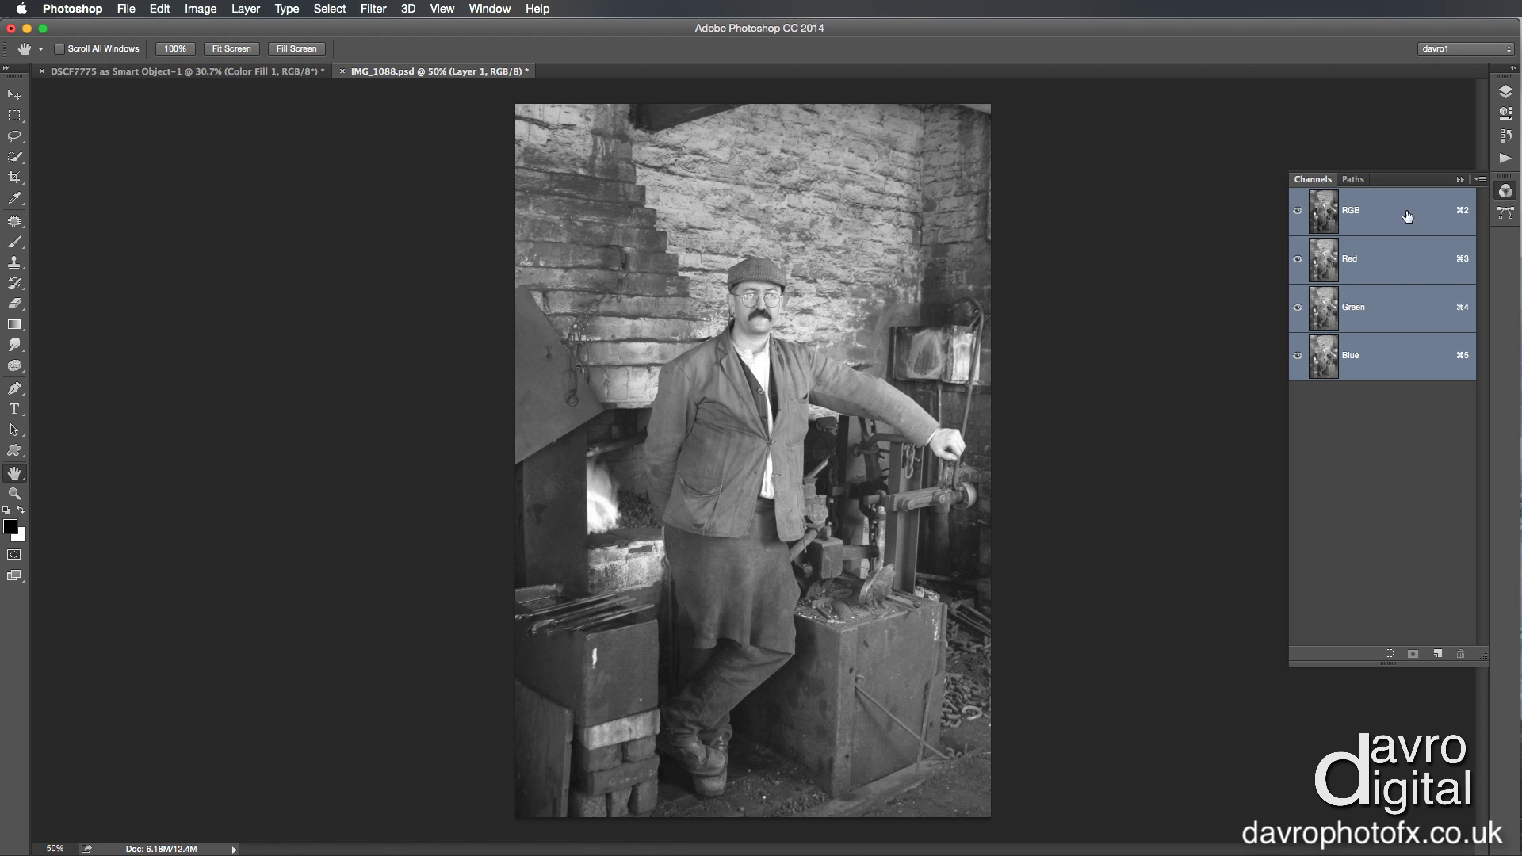
Load the RGB channel's luminosity as a selection, invert it, and return to Layers.
left_click(1320, 205, "super")
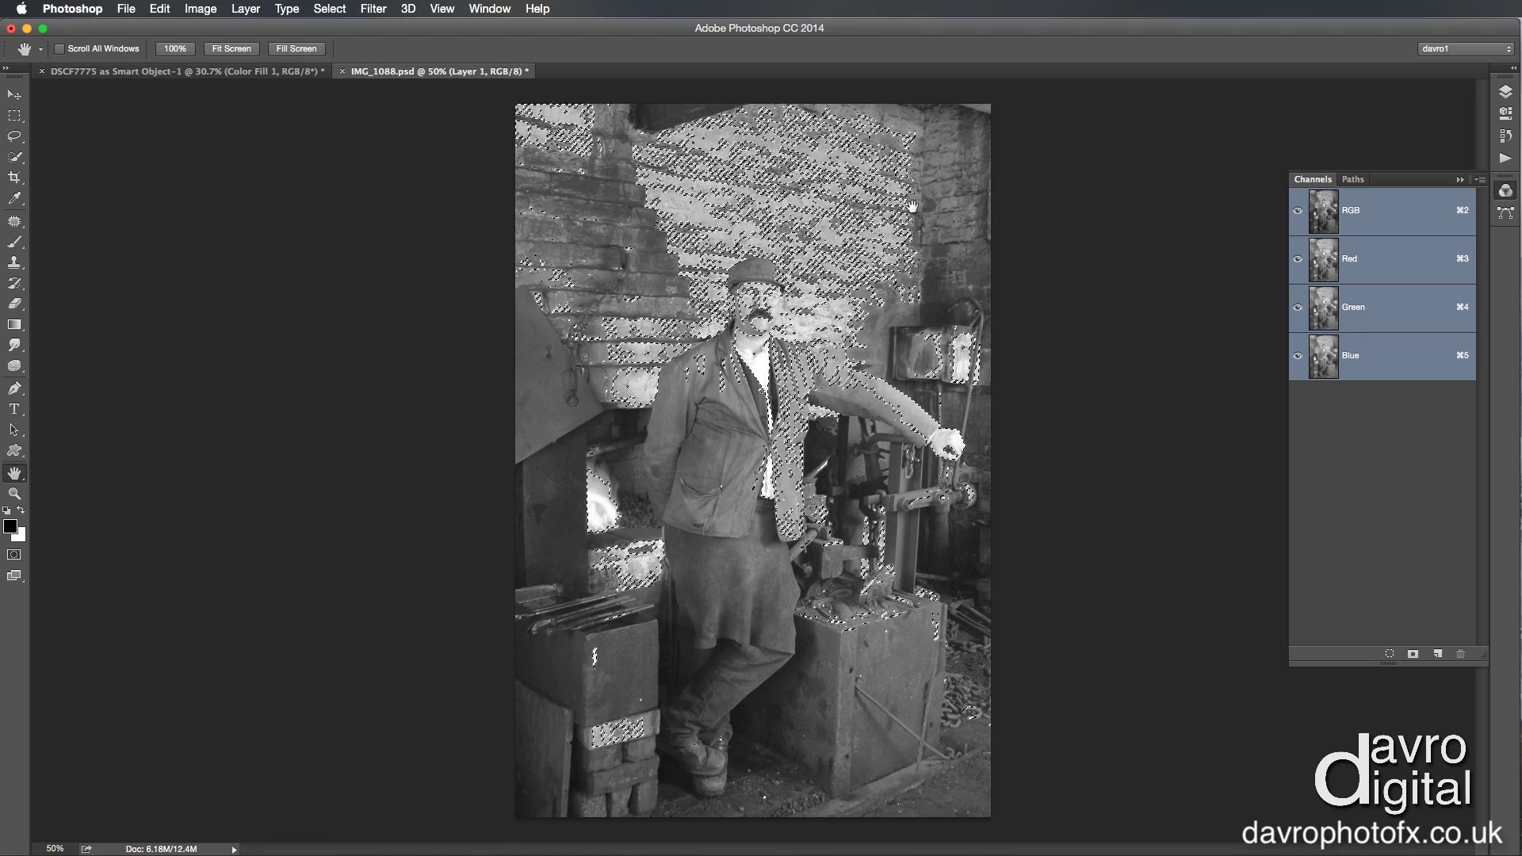
left_click(324, 9)
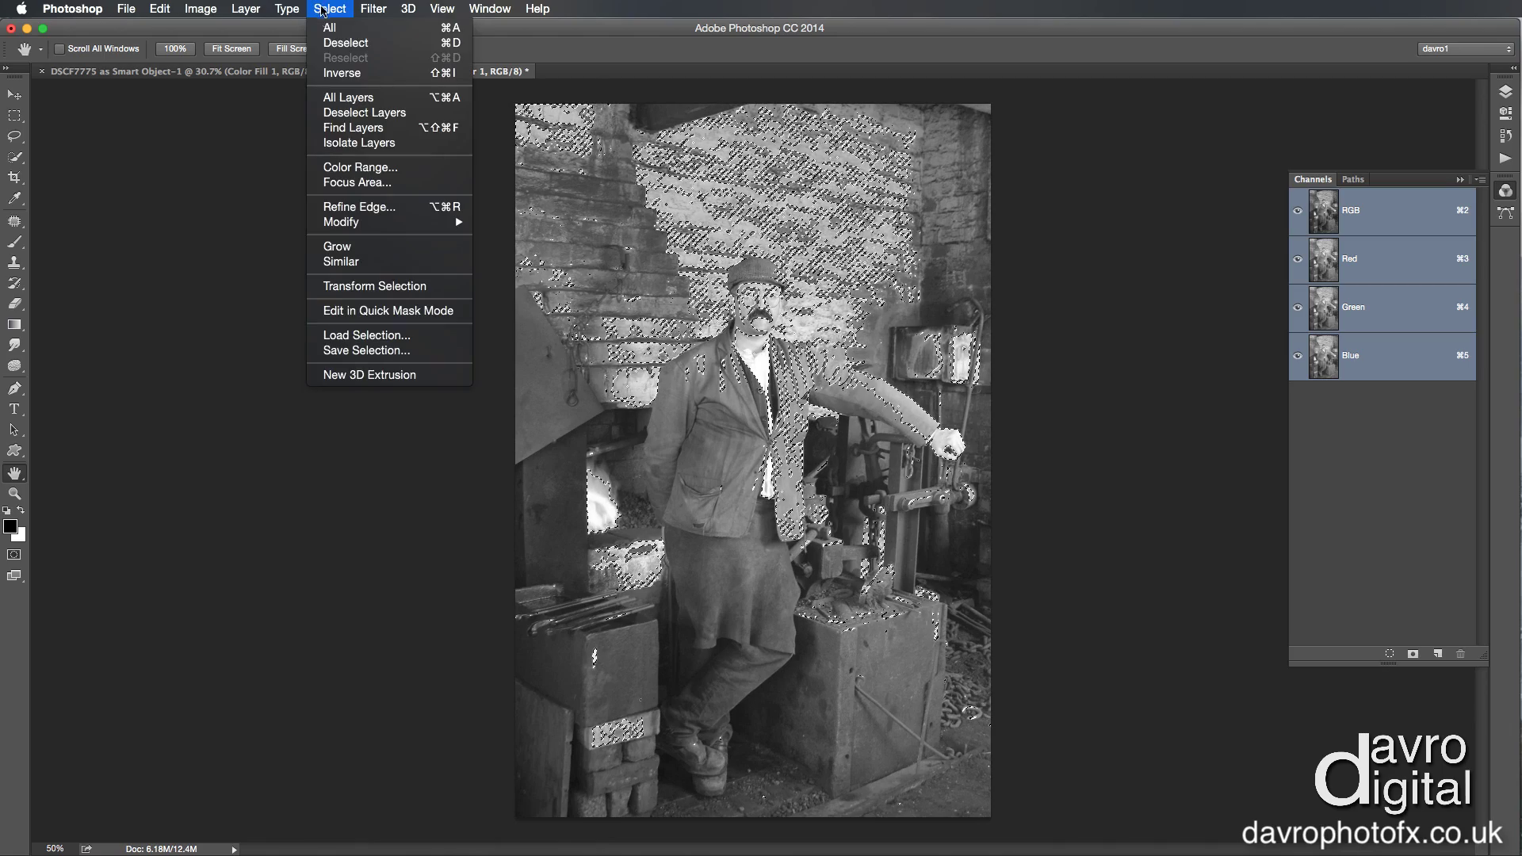
left_click(336, 74)
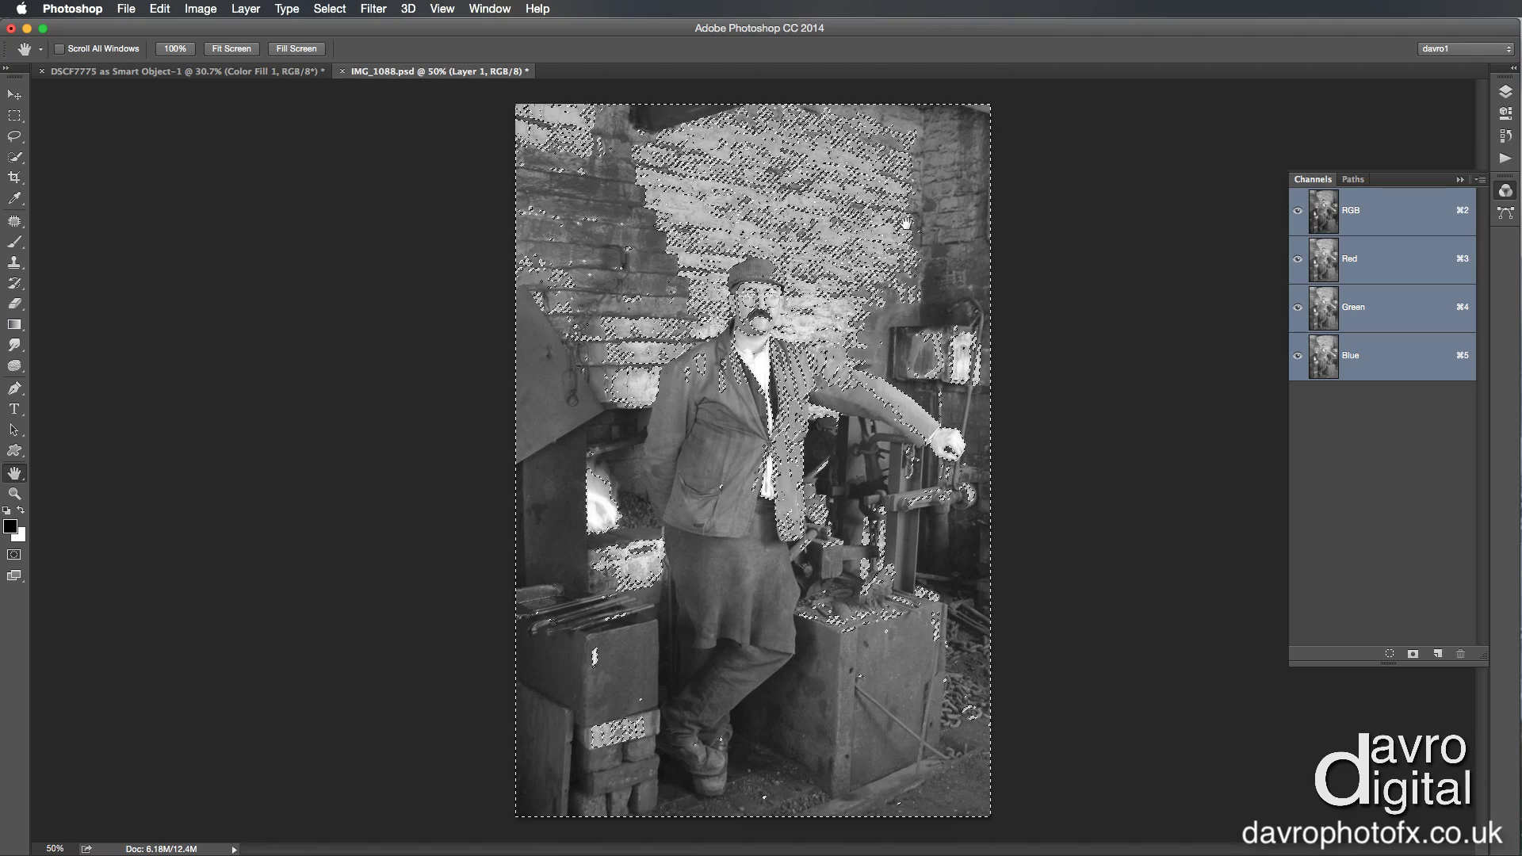
left_click(1505, 93)
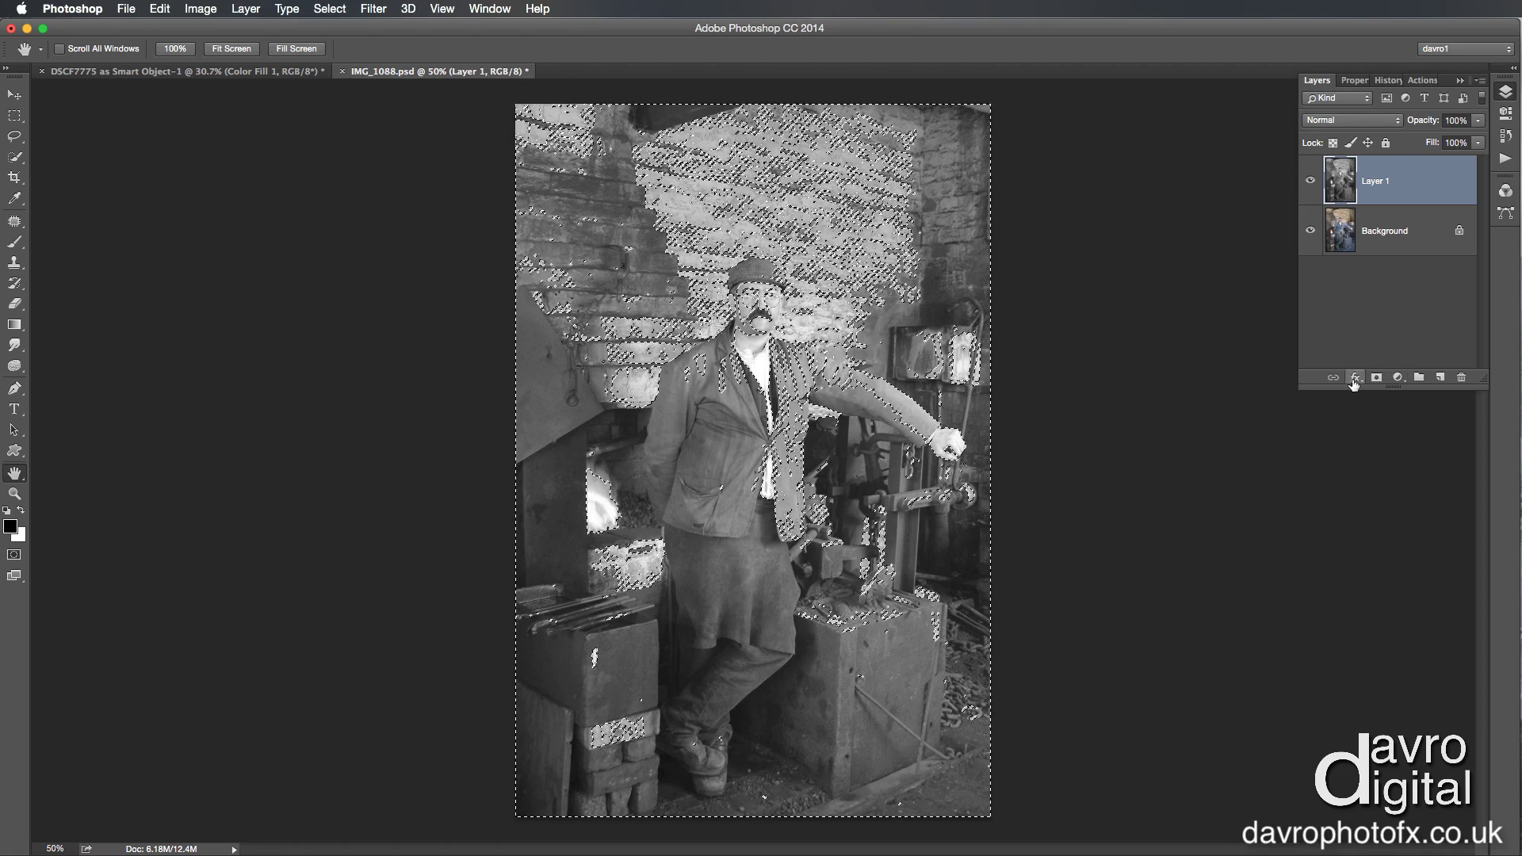
Add a black Solid Color fill layer masked by the selection and view its mask alone.
left_click(1399, 378)
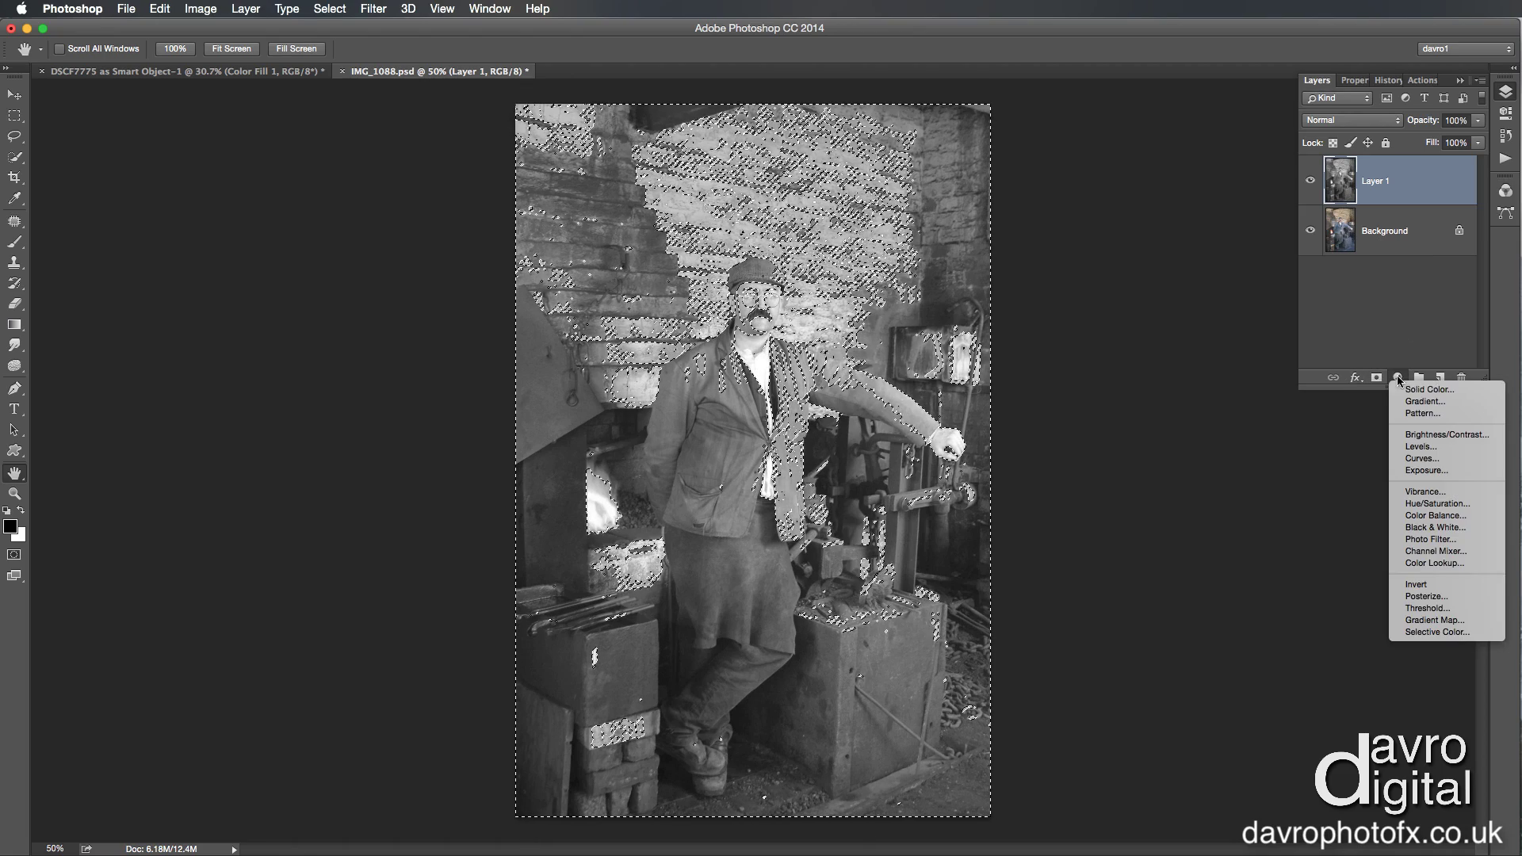
left_click(1408, 390)
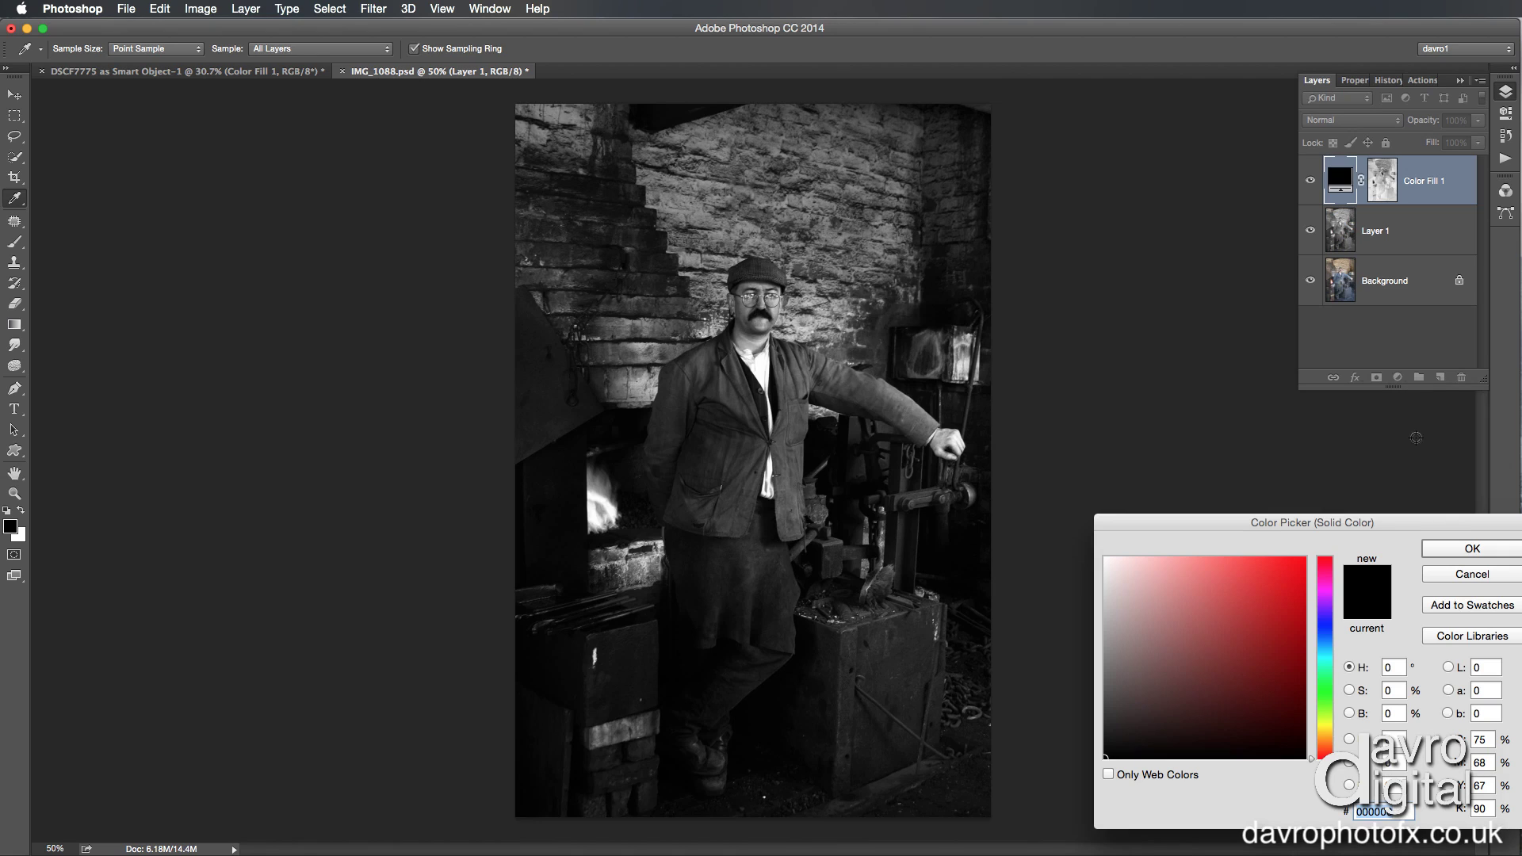
left_click(1461, 546)
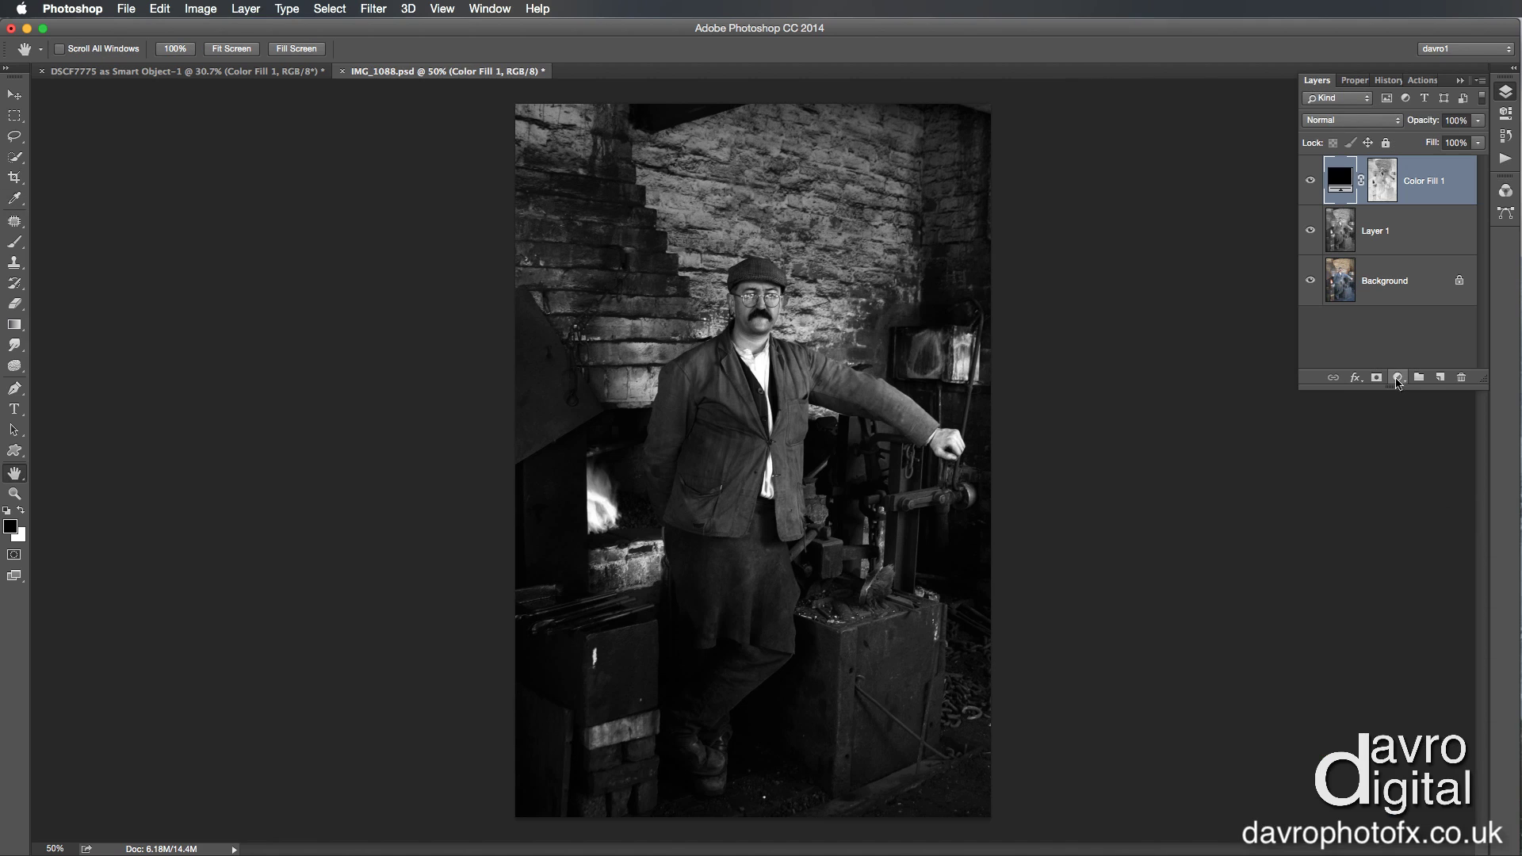
left_click(1383, 181)
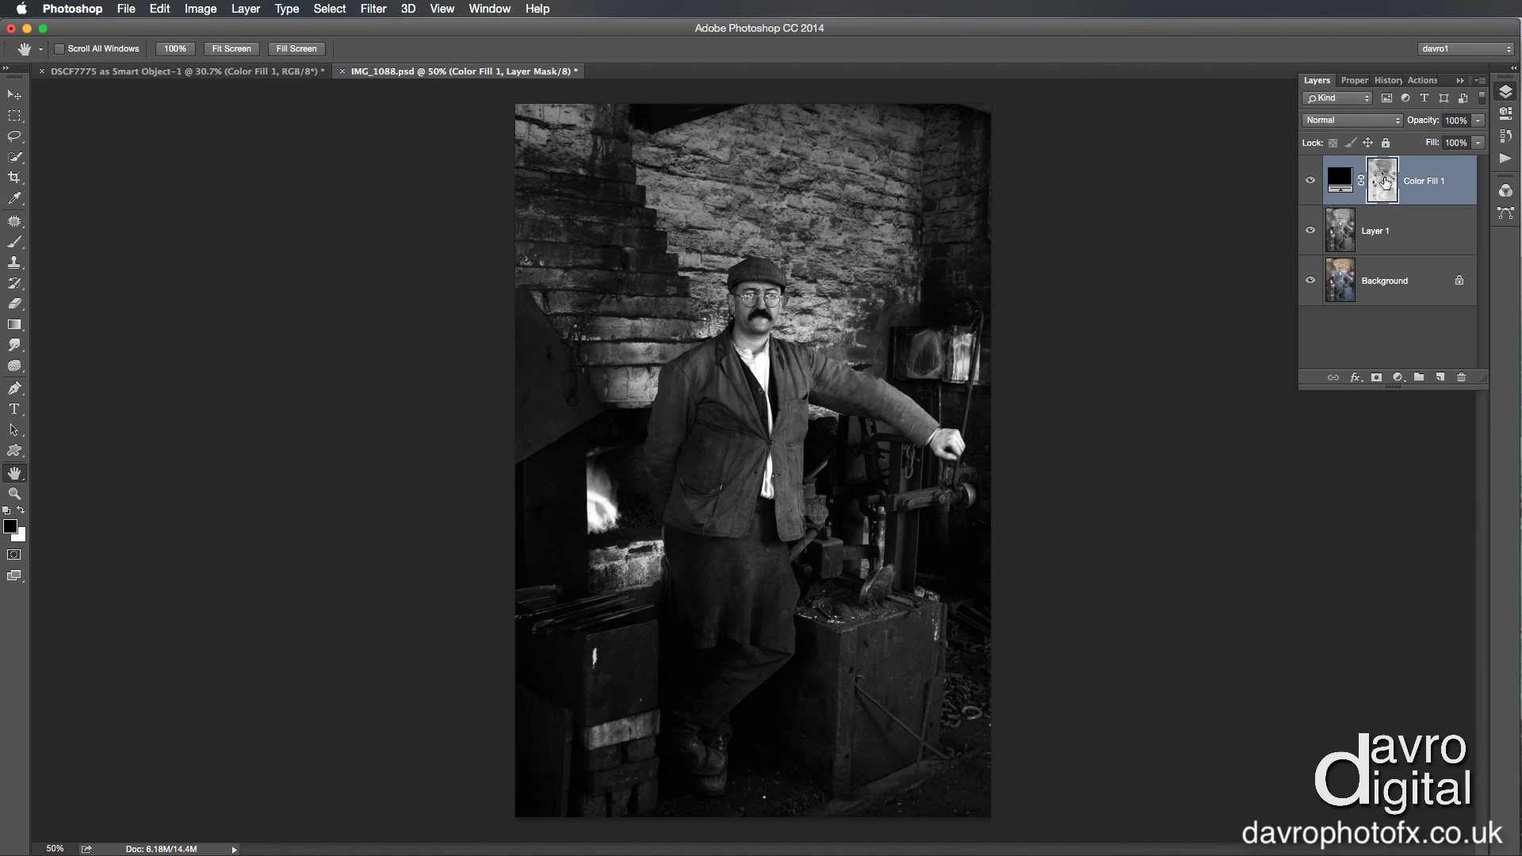
left_click(1385, 183, "alt")
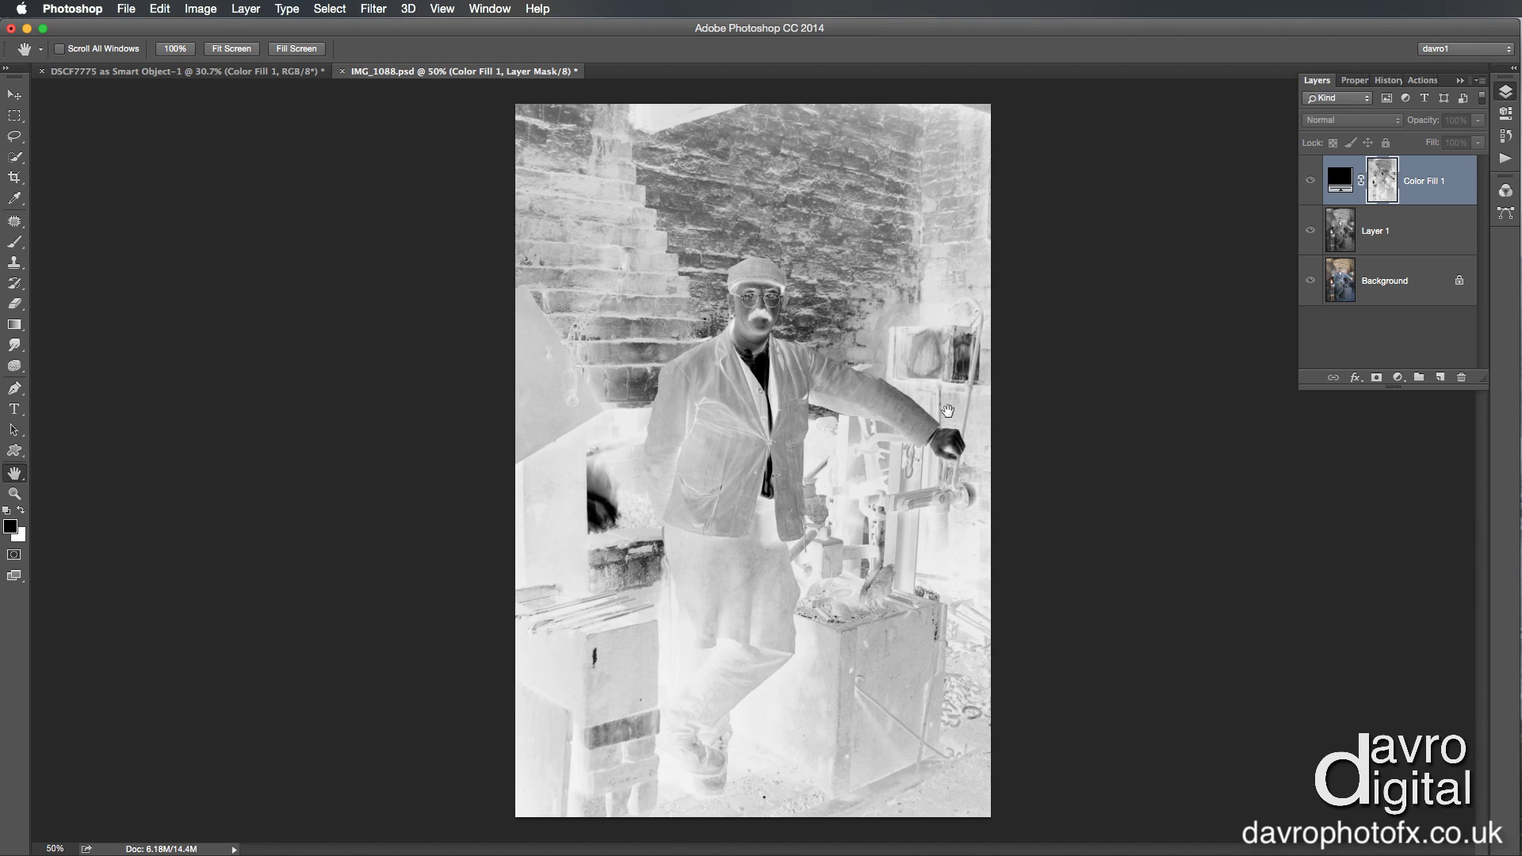
Change the Color Fill 1 colour from black to a mid grey in the Color Picker.
left_click(1341, 180)
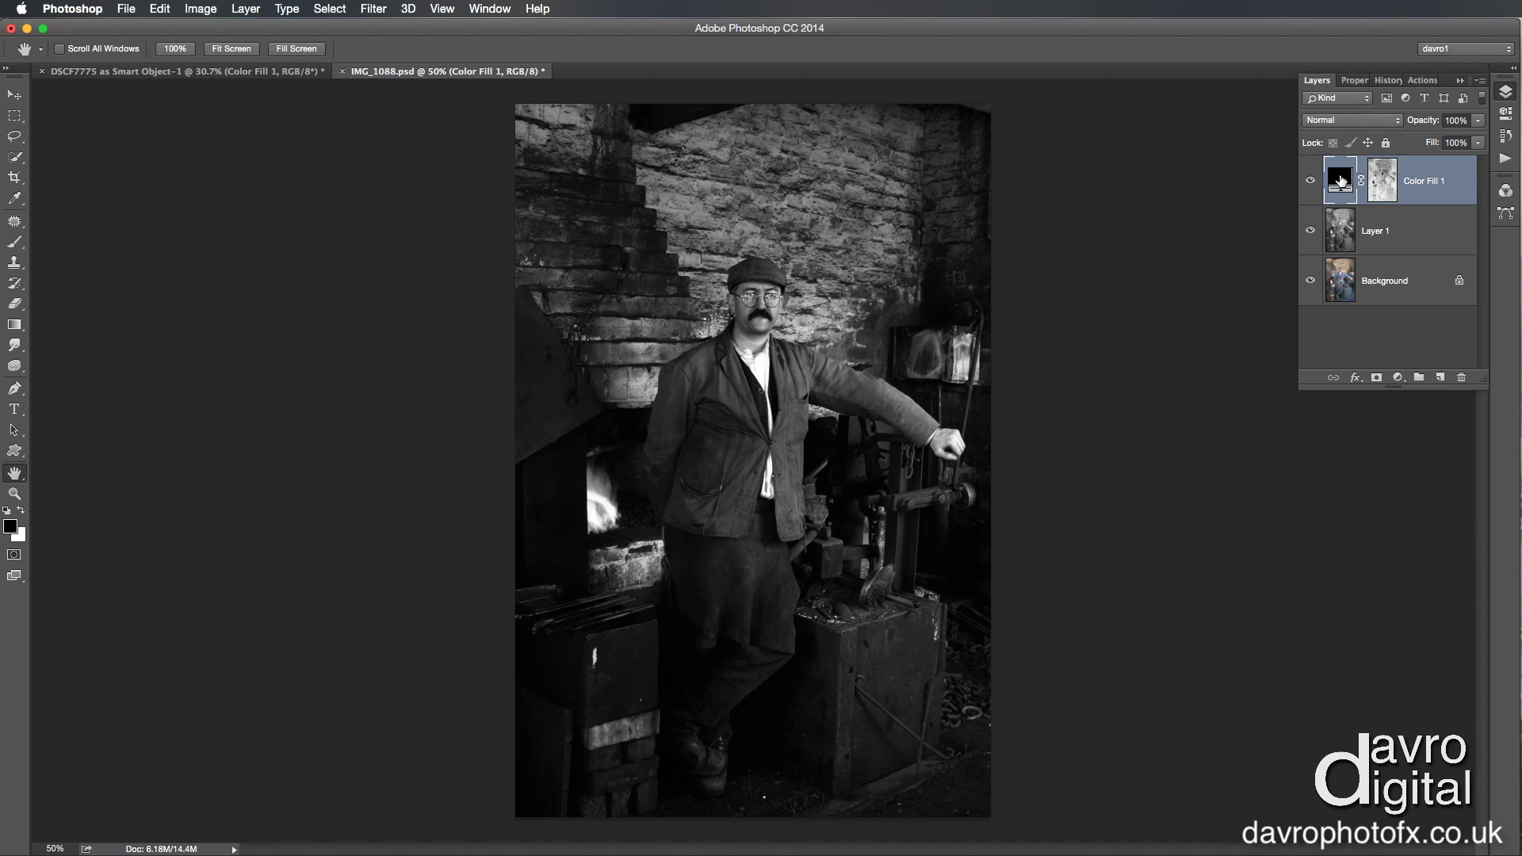
double_click(1343, 179)
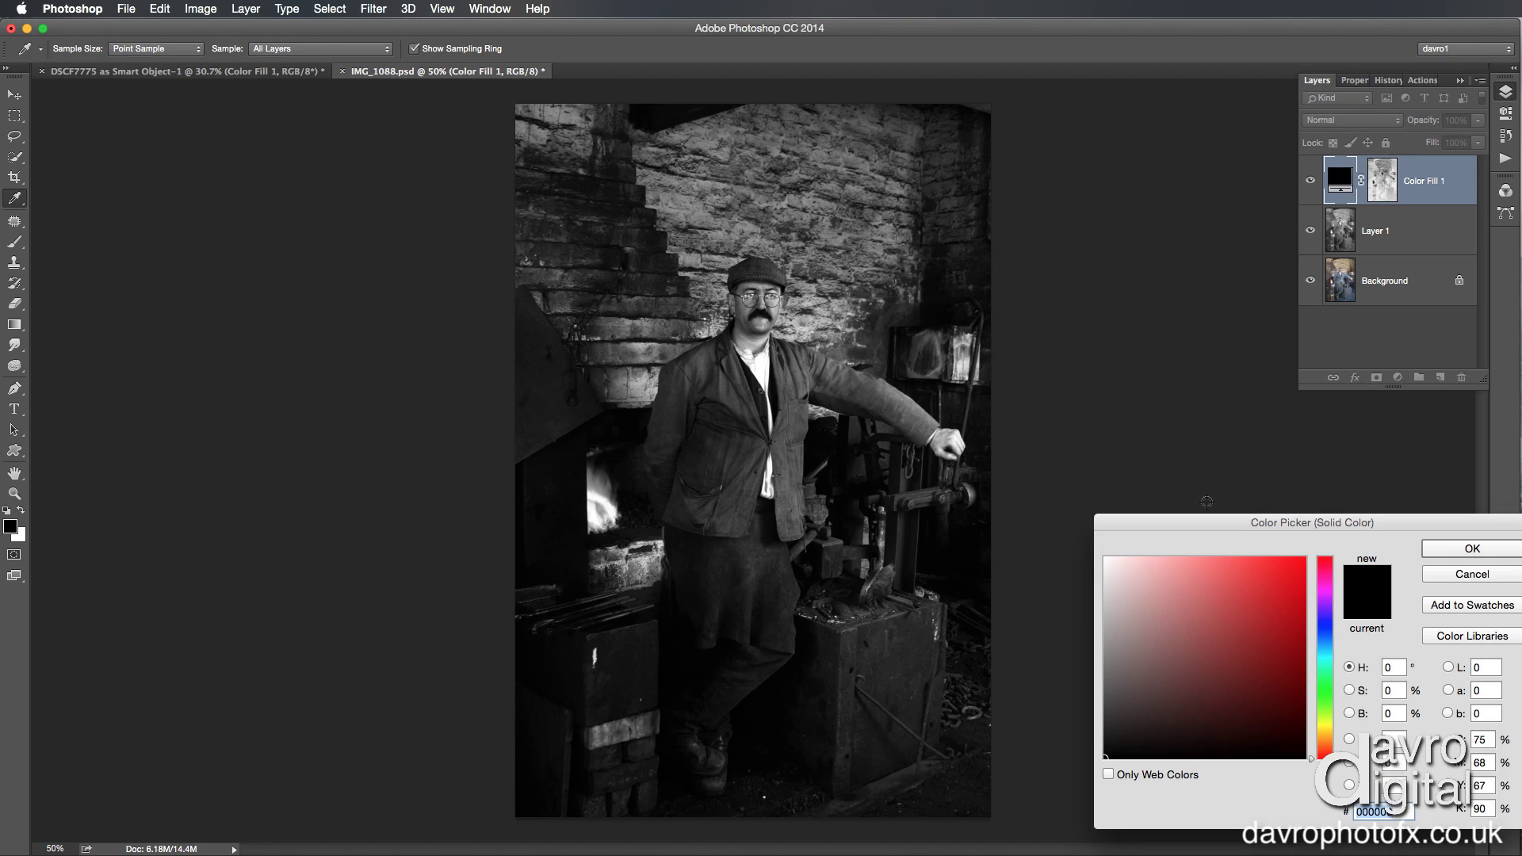
left_click(1105, 731)
left_click(1106, 727)
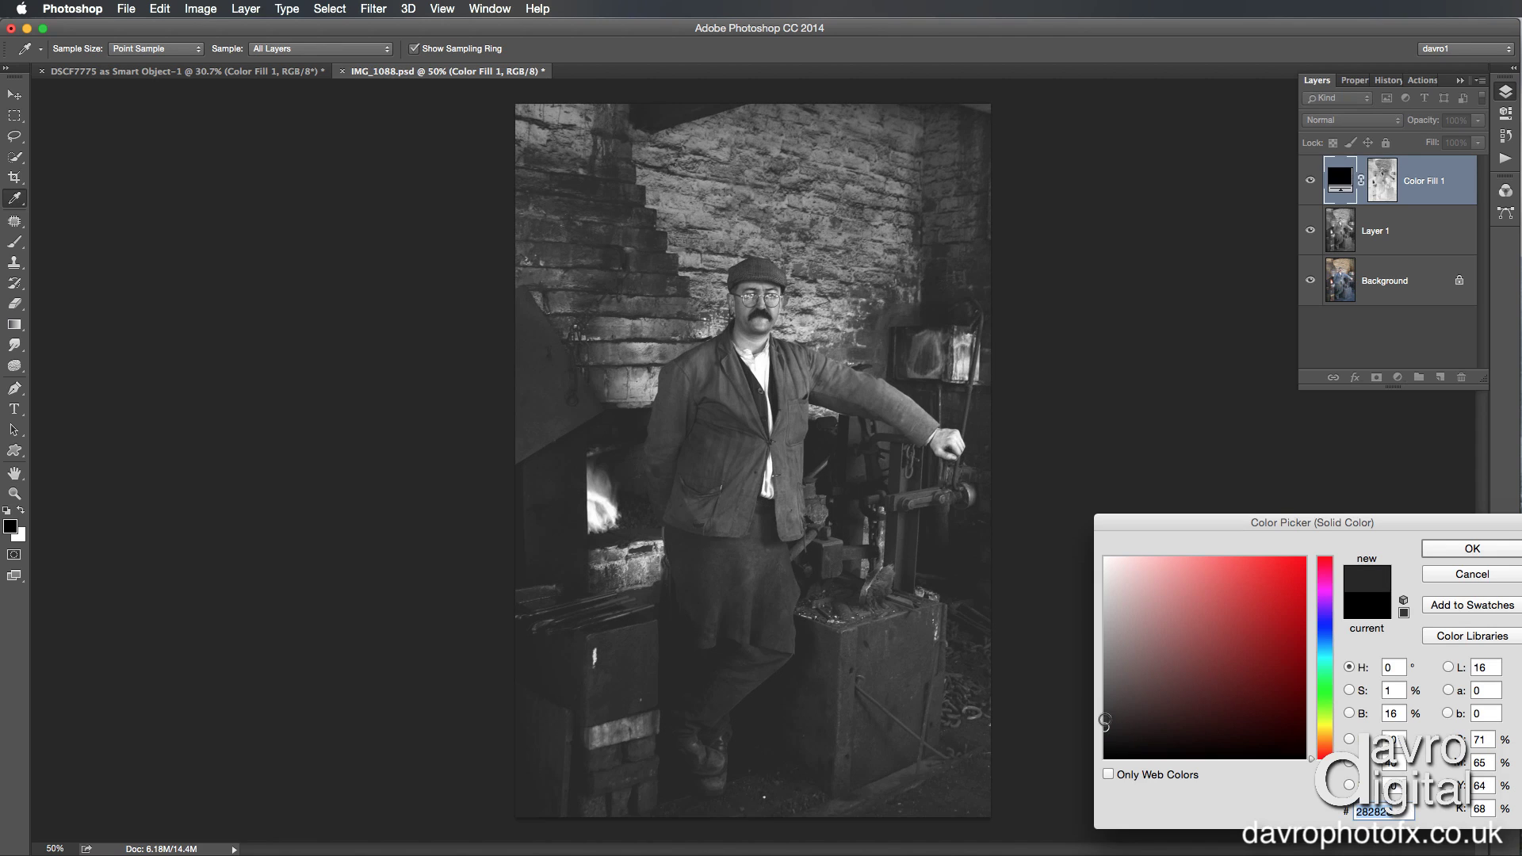
left_click(1106, 696)
left_click(1468, 549)
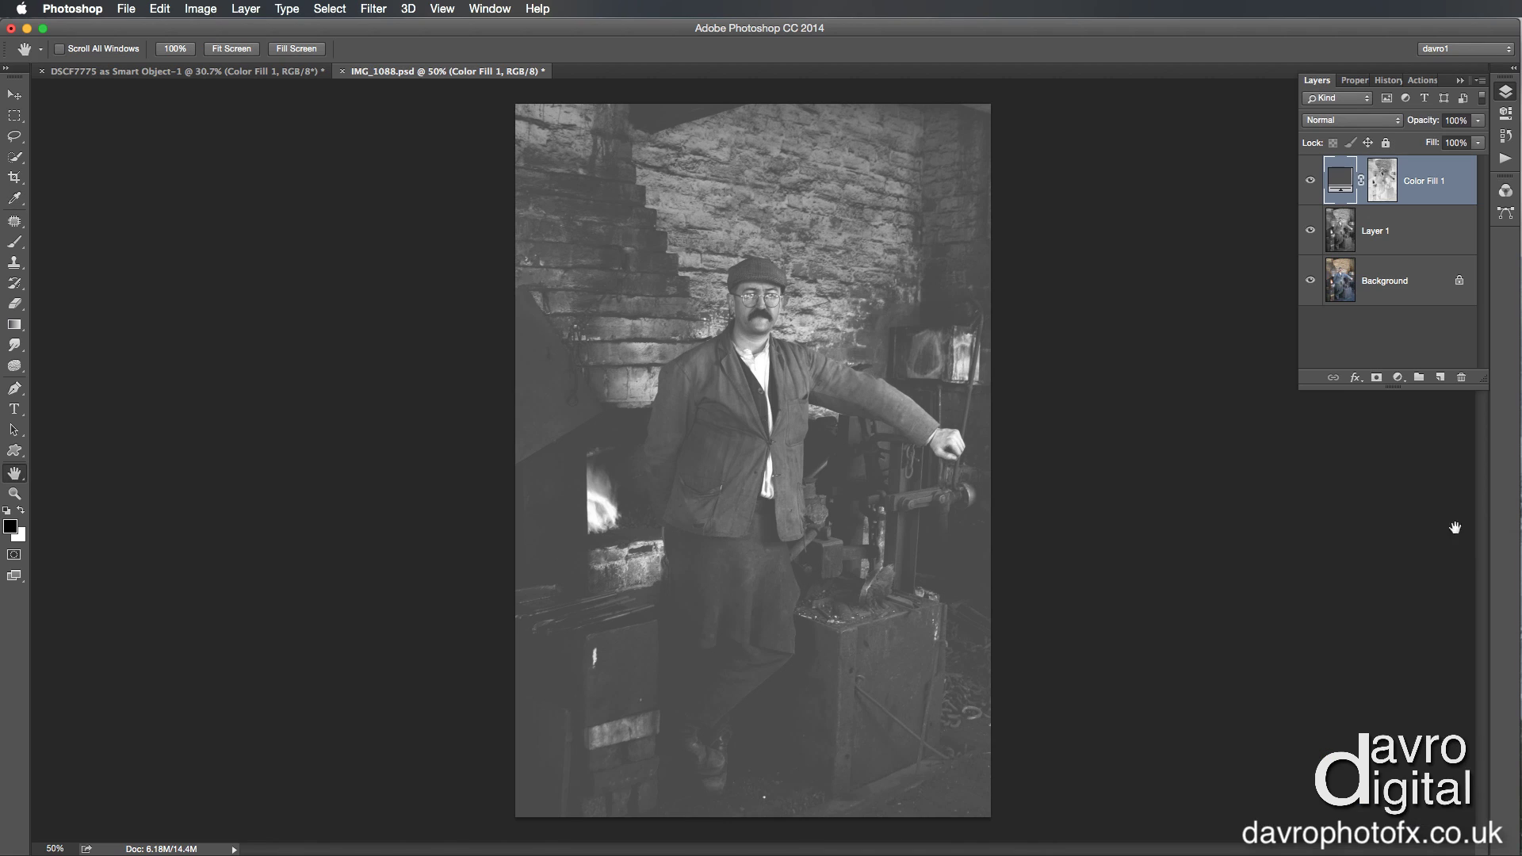
Set Color Fill 1 to Multiply and darken its fill to a 16% brightness grey.
left_click(1346, 123)
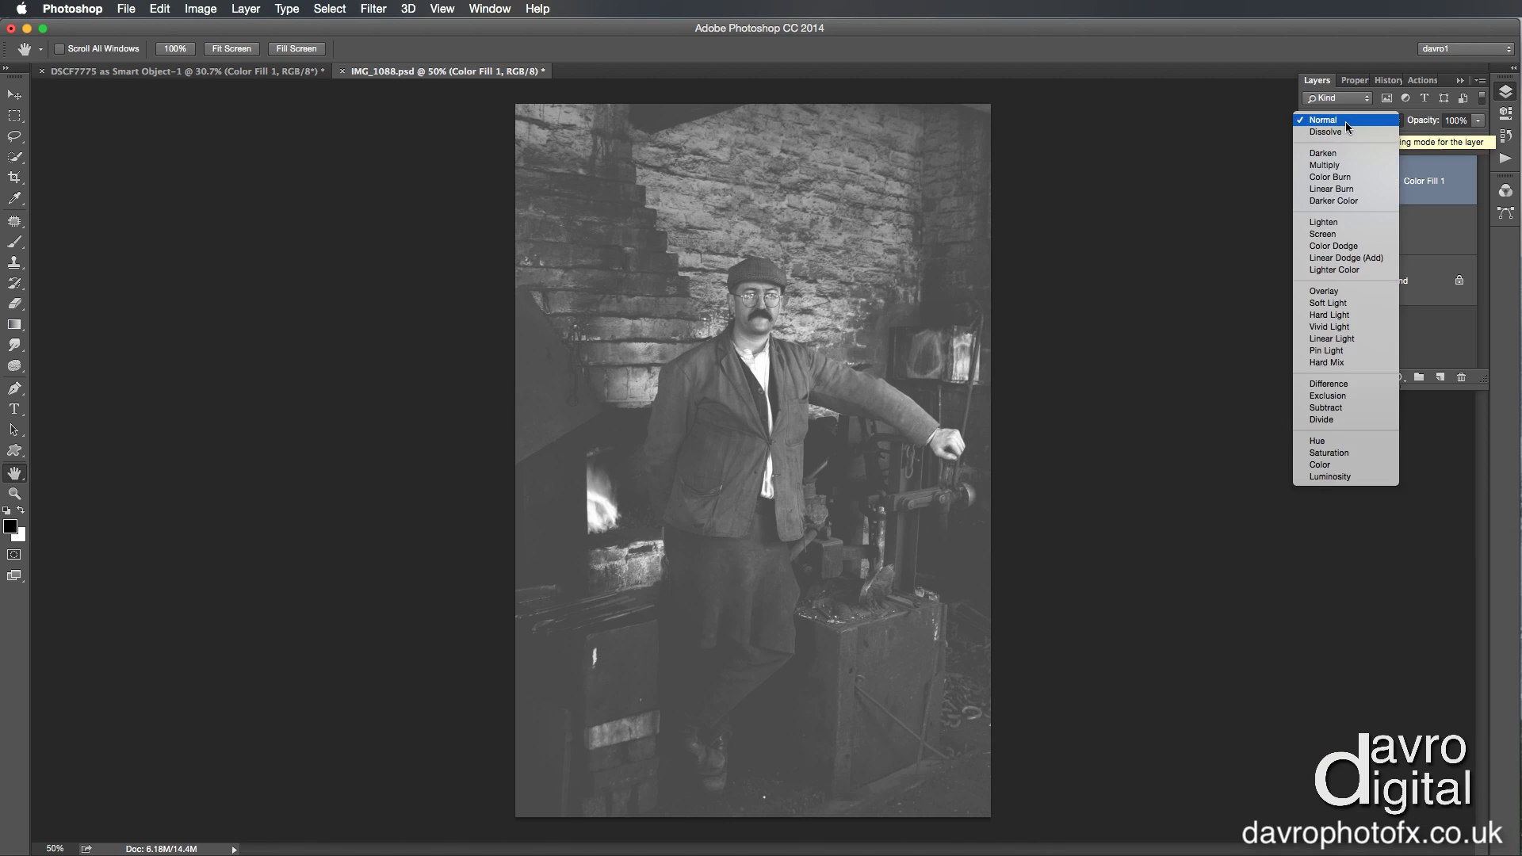
left_click(1350, 167)
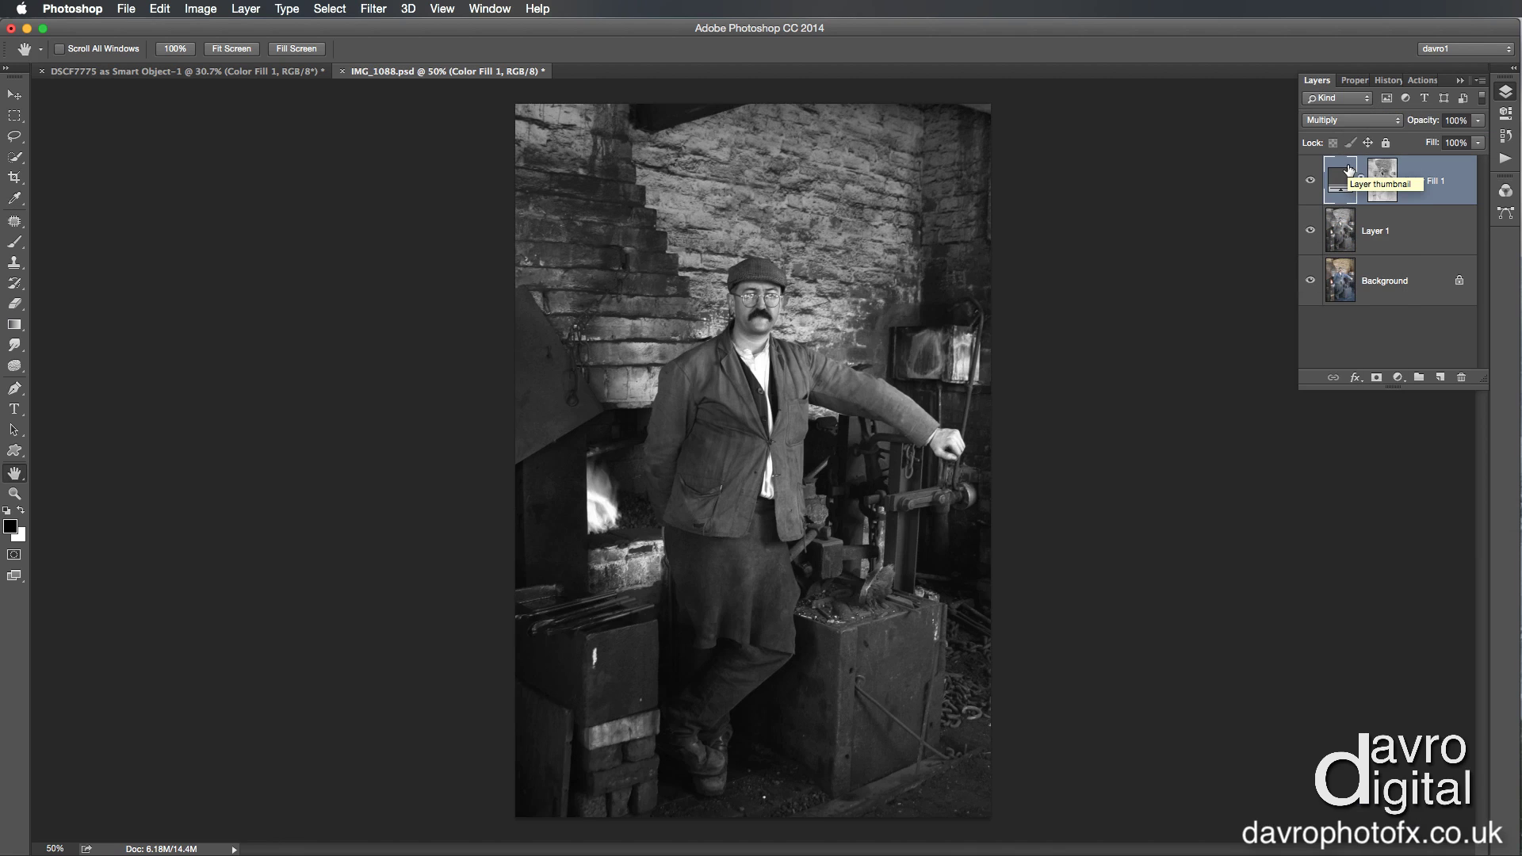
double_click(1350, 169)
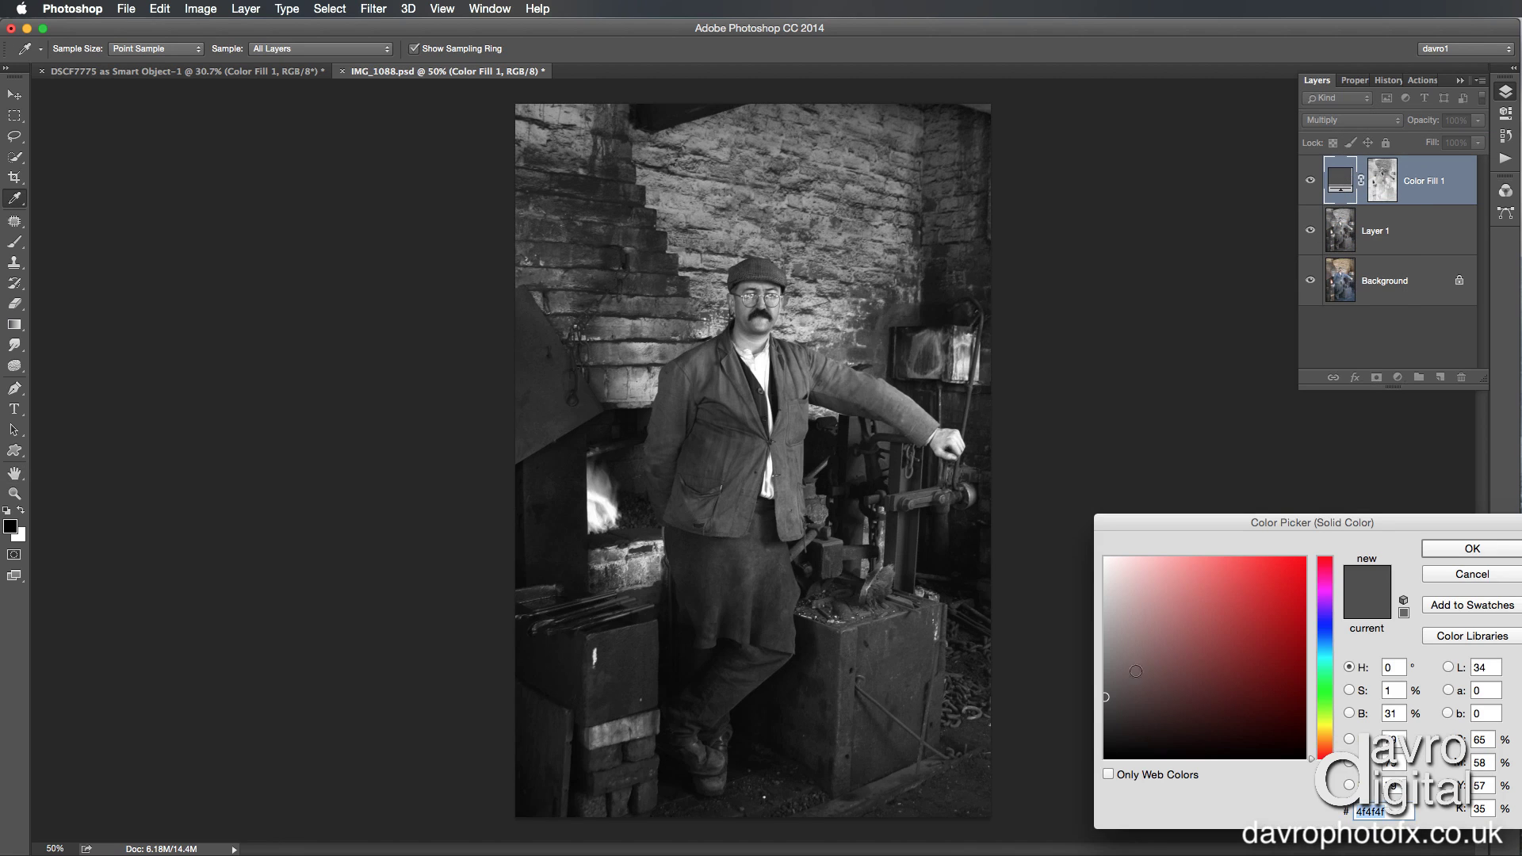
left_click_drag(1105, 709, 1105, 726)
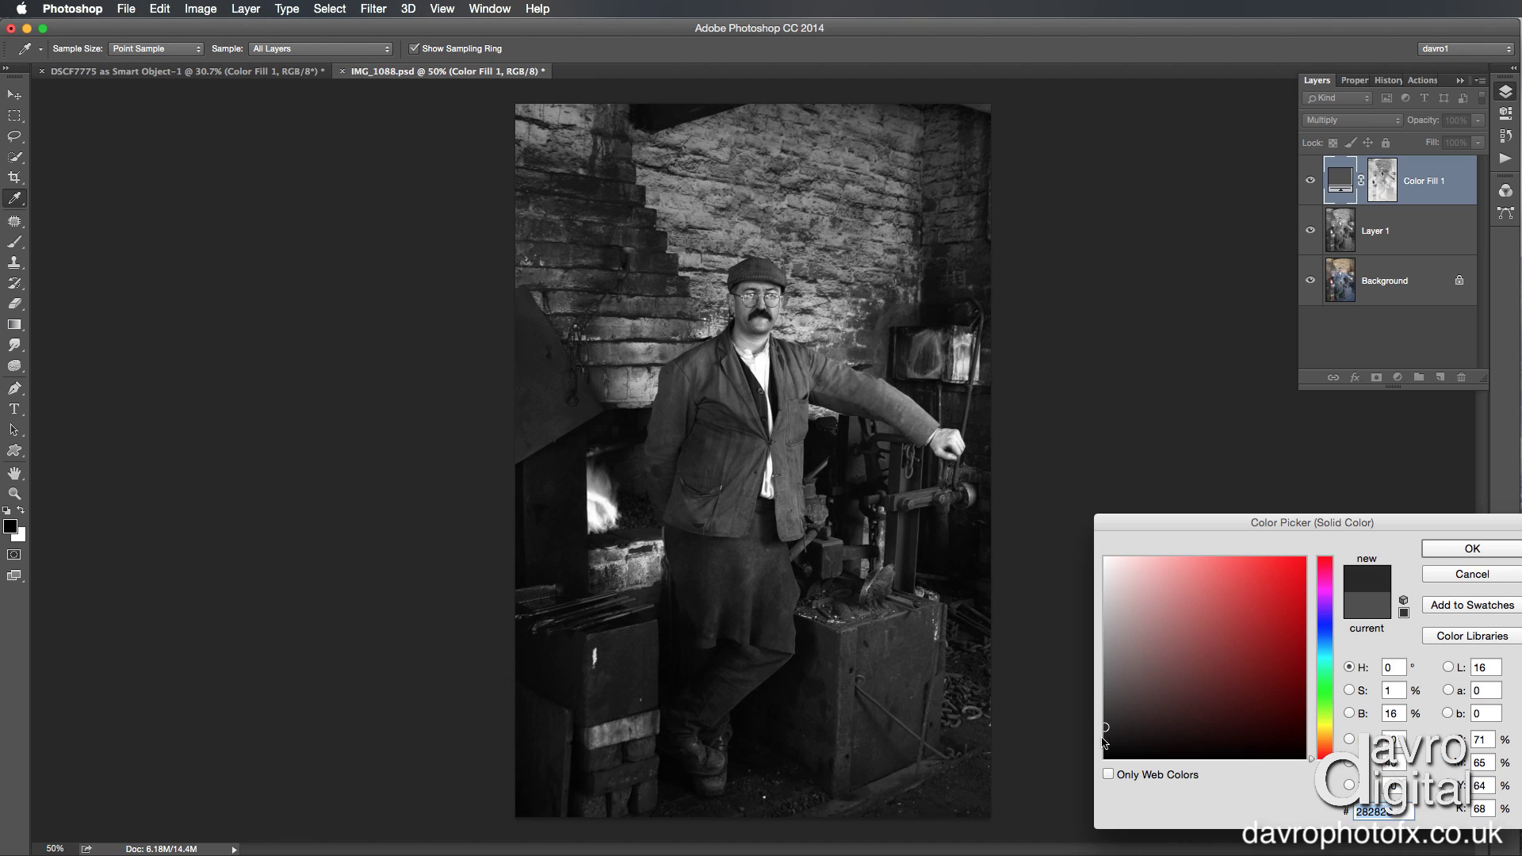
left_click(1454, 544)
key("h")
Compare the result by hiding and showing Layer 1 and Color Fill 1.
left_click(1311, 232)
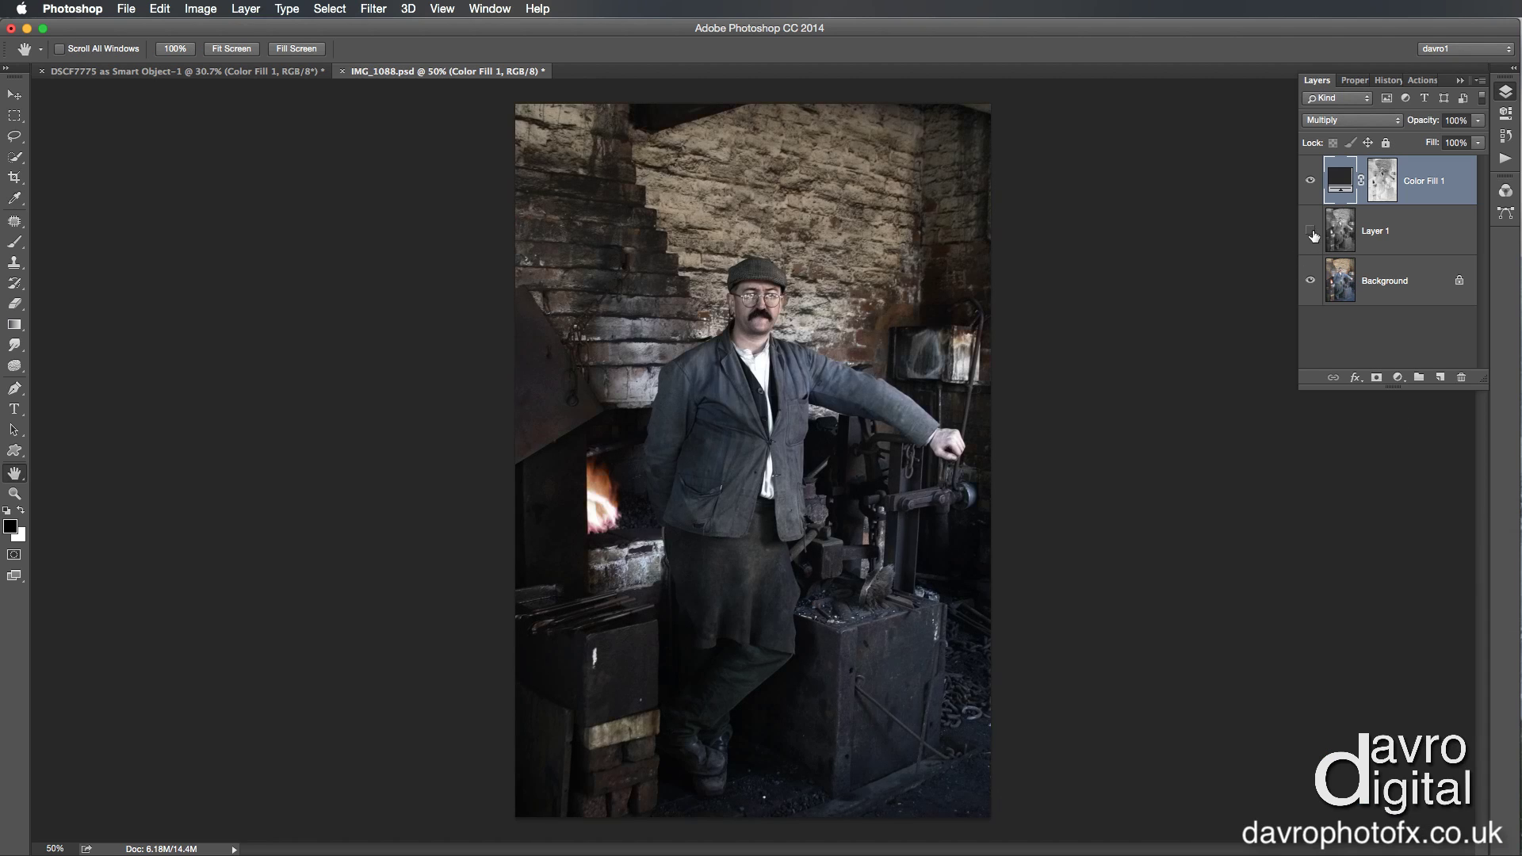
left_click(1312, 232)
left_click(1311, 232)
left_click(1311, 183)
left_click(1312, 181)
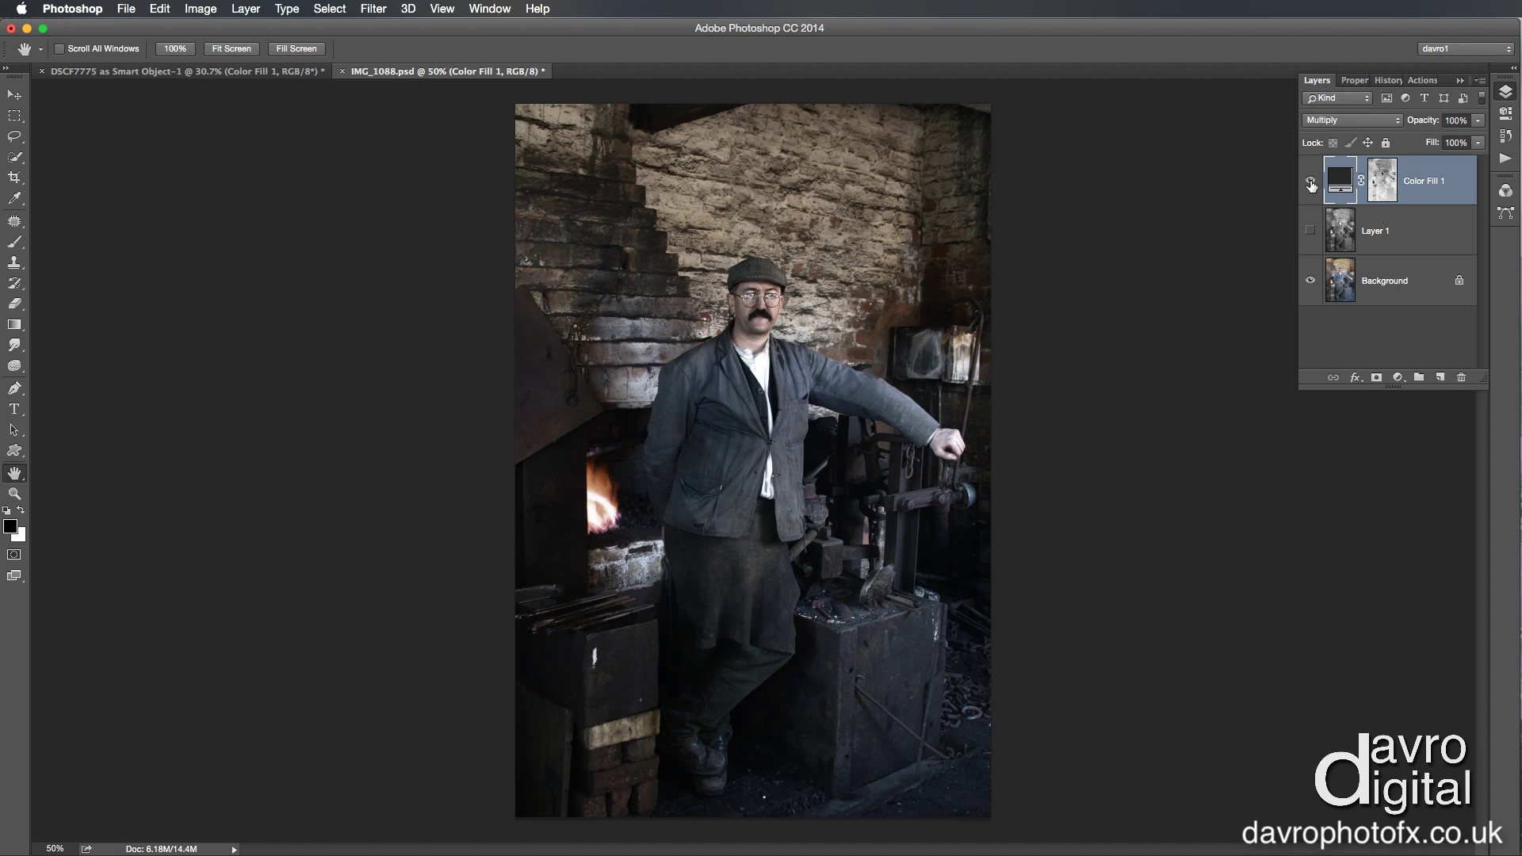
left_click(1311, 232)
Change the Color Fill 1 colour to a dark brown with hue around 40.
double_click(1340, 181)
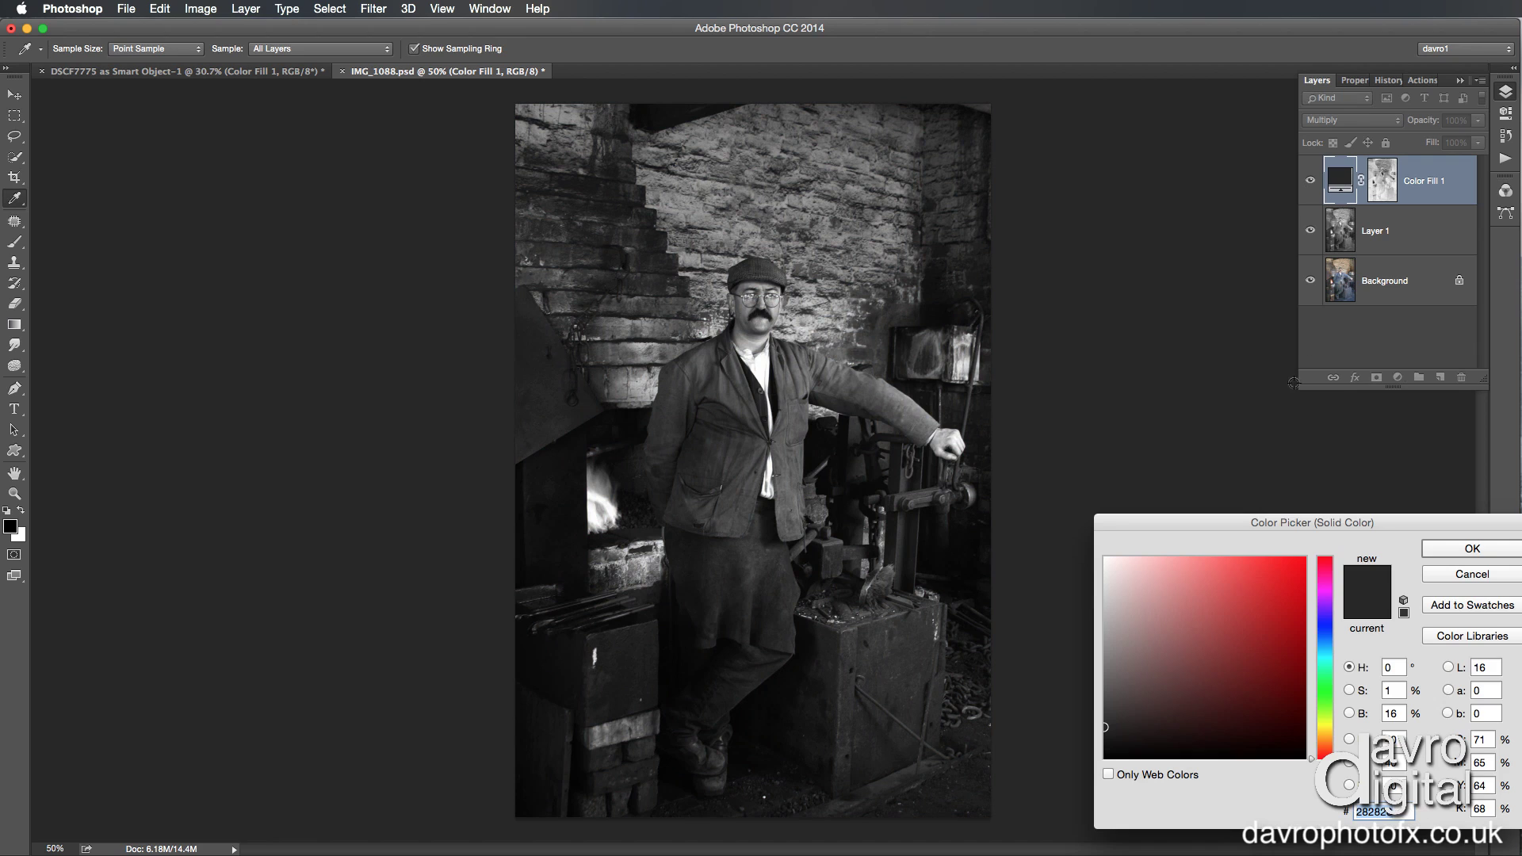
left_click_drag(1152, 712, 1233, 663)
left_click_drag(1337, 763, 1339, 735)
left_click(1250, 650)
left_click_drag(1251, 651, 1256, 673)
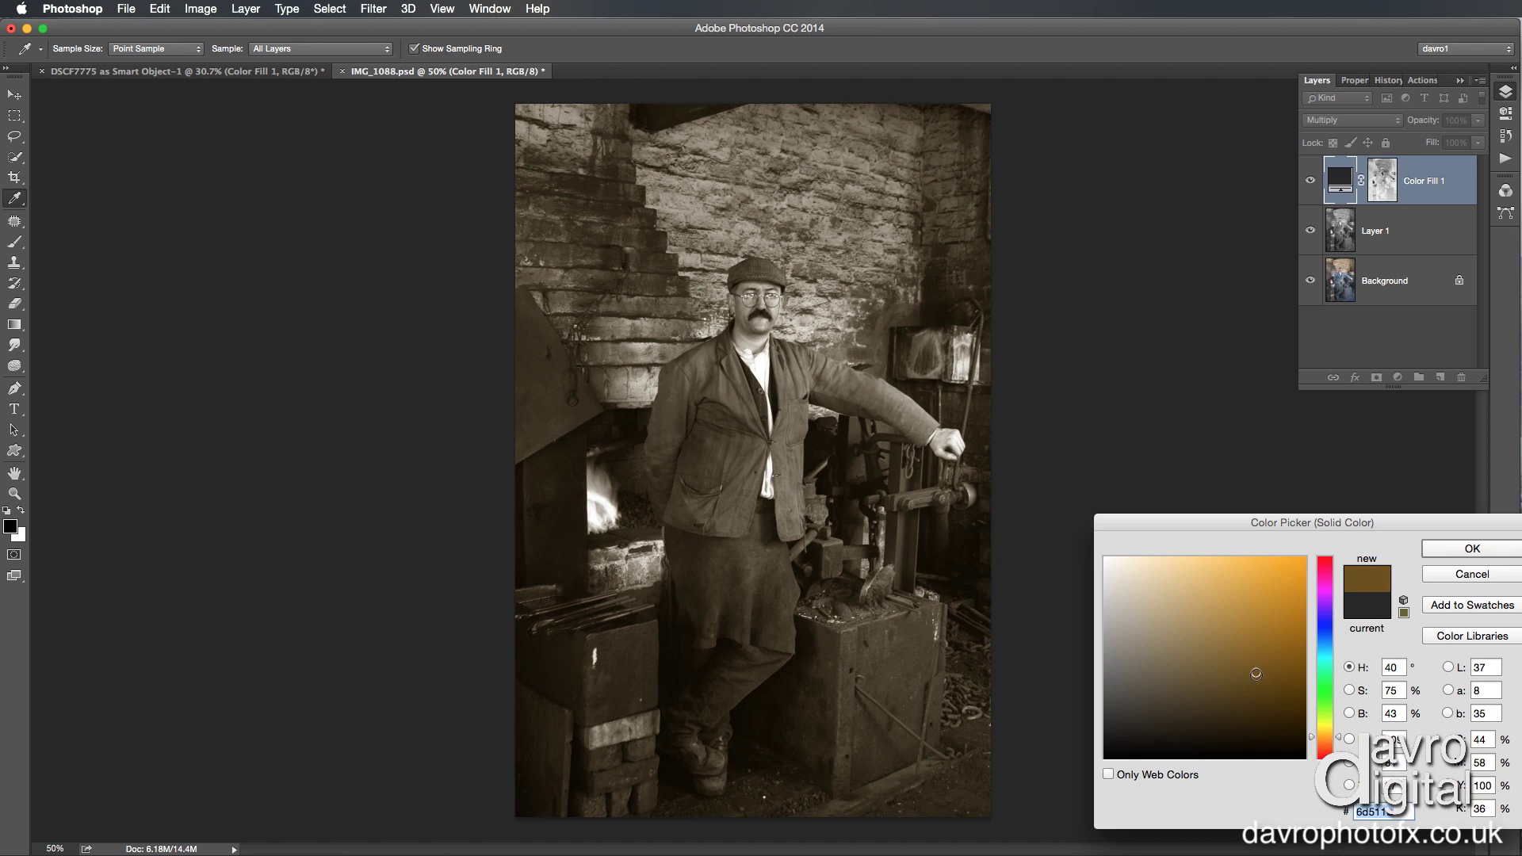
left_click(1264, 691)
left_click(1465, 550)
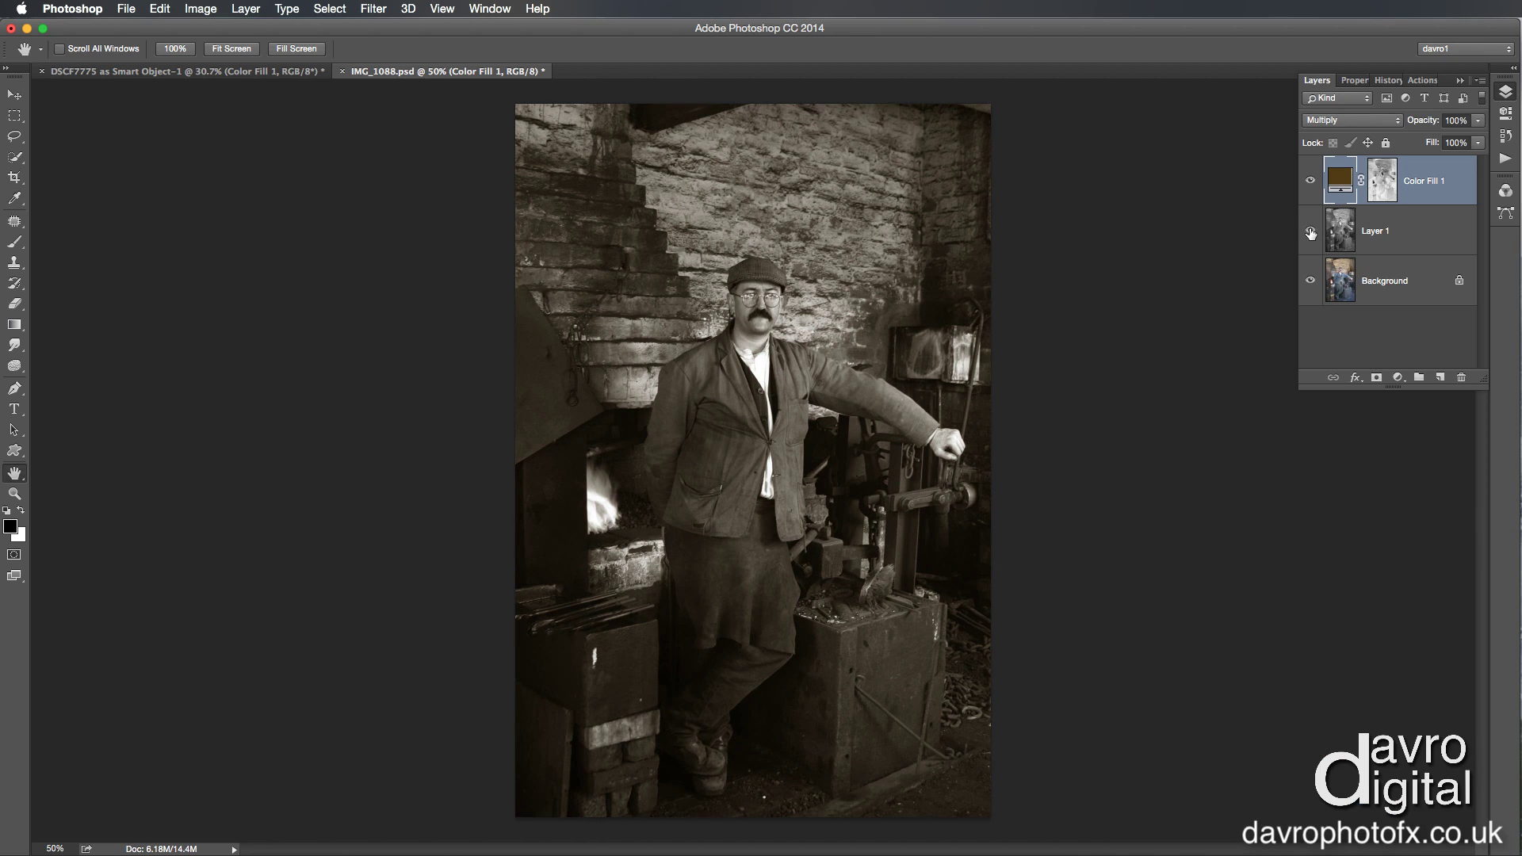
Compare the sepia result by hiding and showing Layer 1 and Color Fill 1.
left_click(1311, 231)
left_click(1310, 182)
left_click(1311, 182)
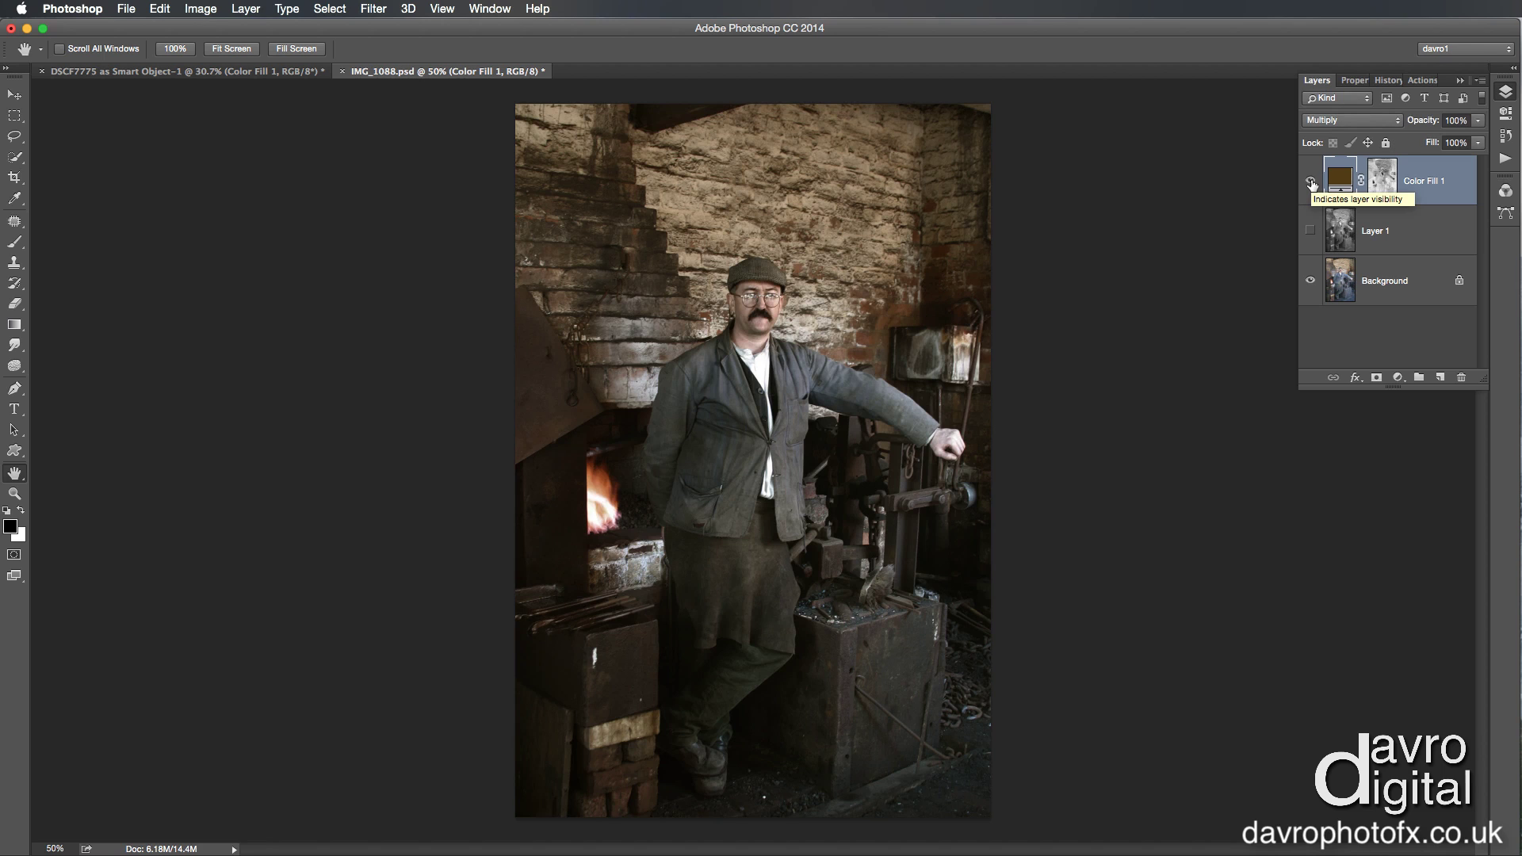
left_click(1310, 231)
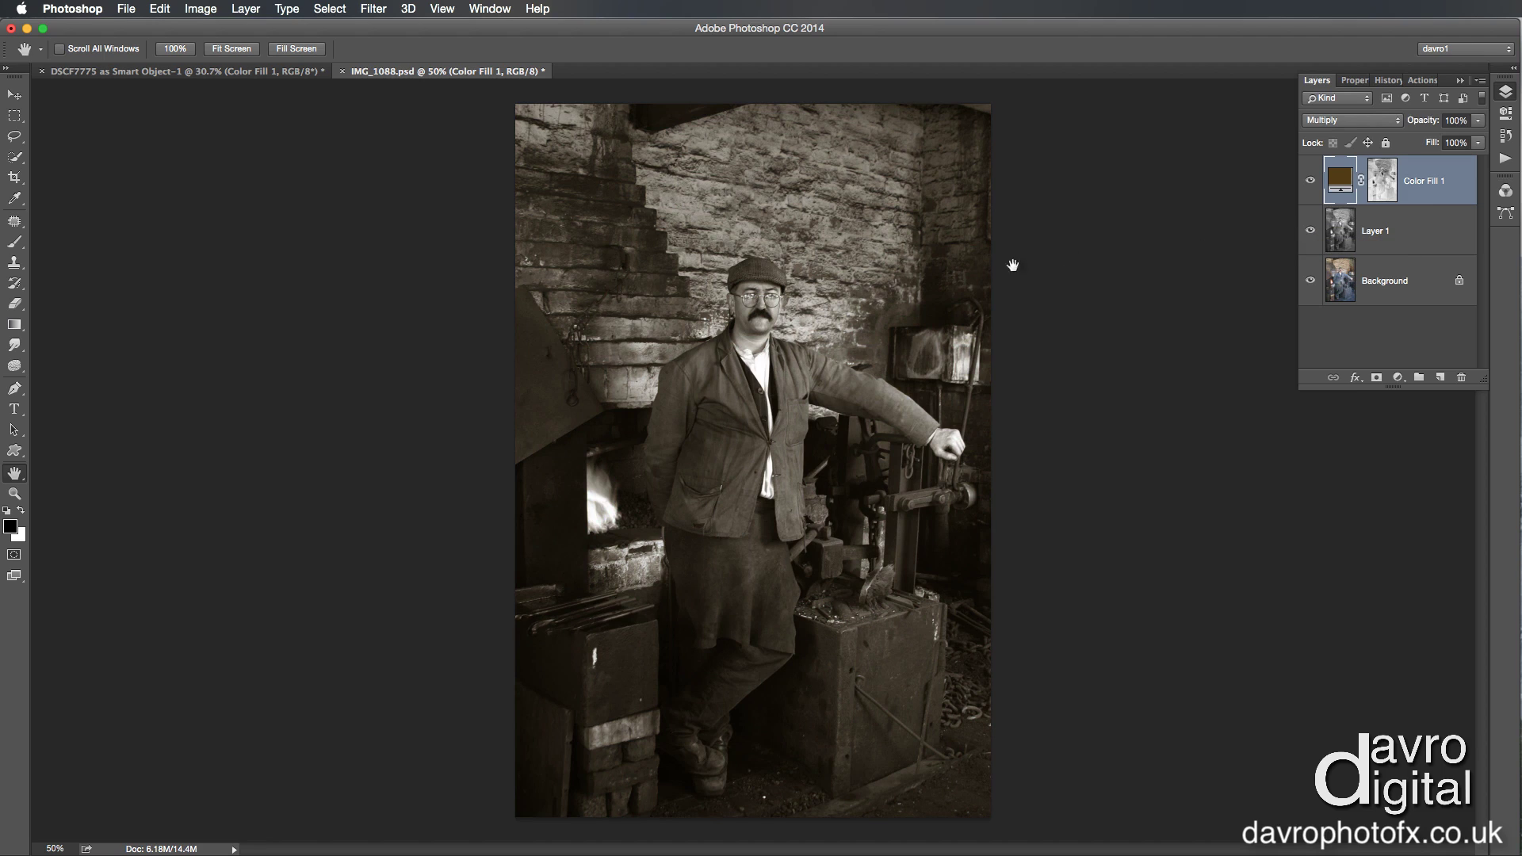
left_click(18, 96)
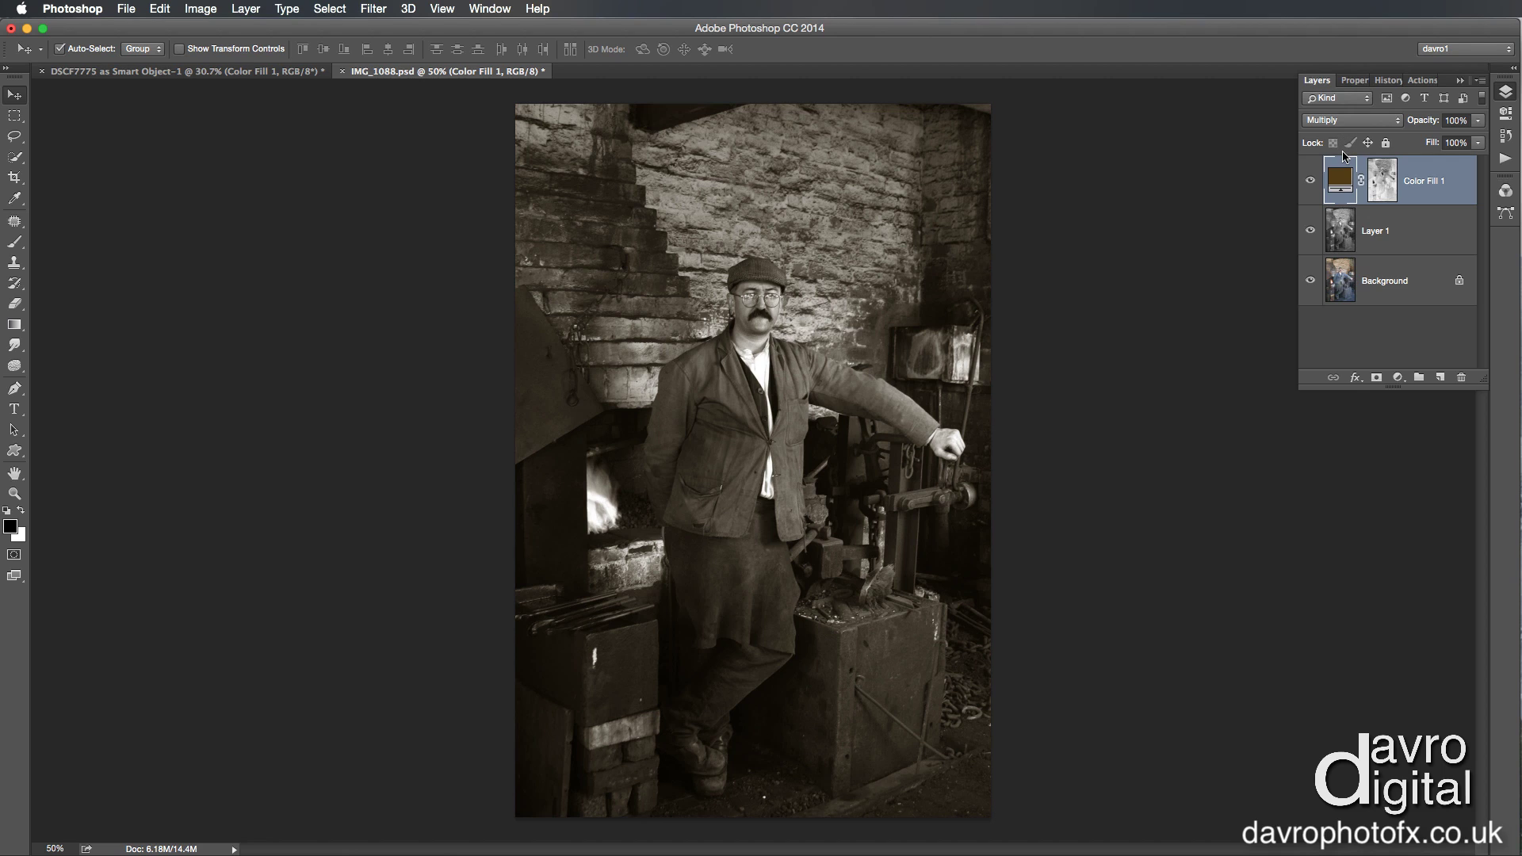
Cycle Color Fill 1's blend modes with Shift+Plus from Color Burn through to Linear Light.
key("shift+plus")
key("shift+plus")
key("shift+plus")
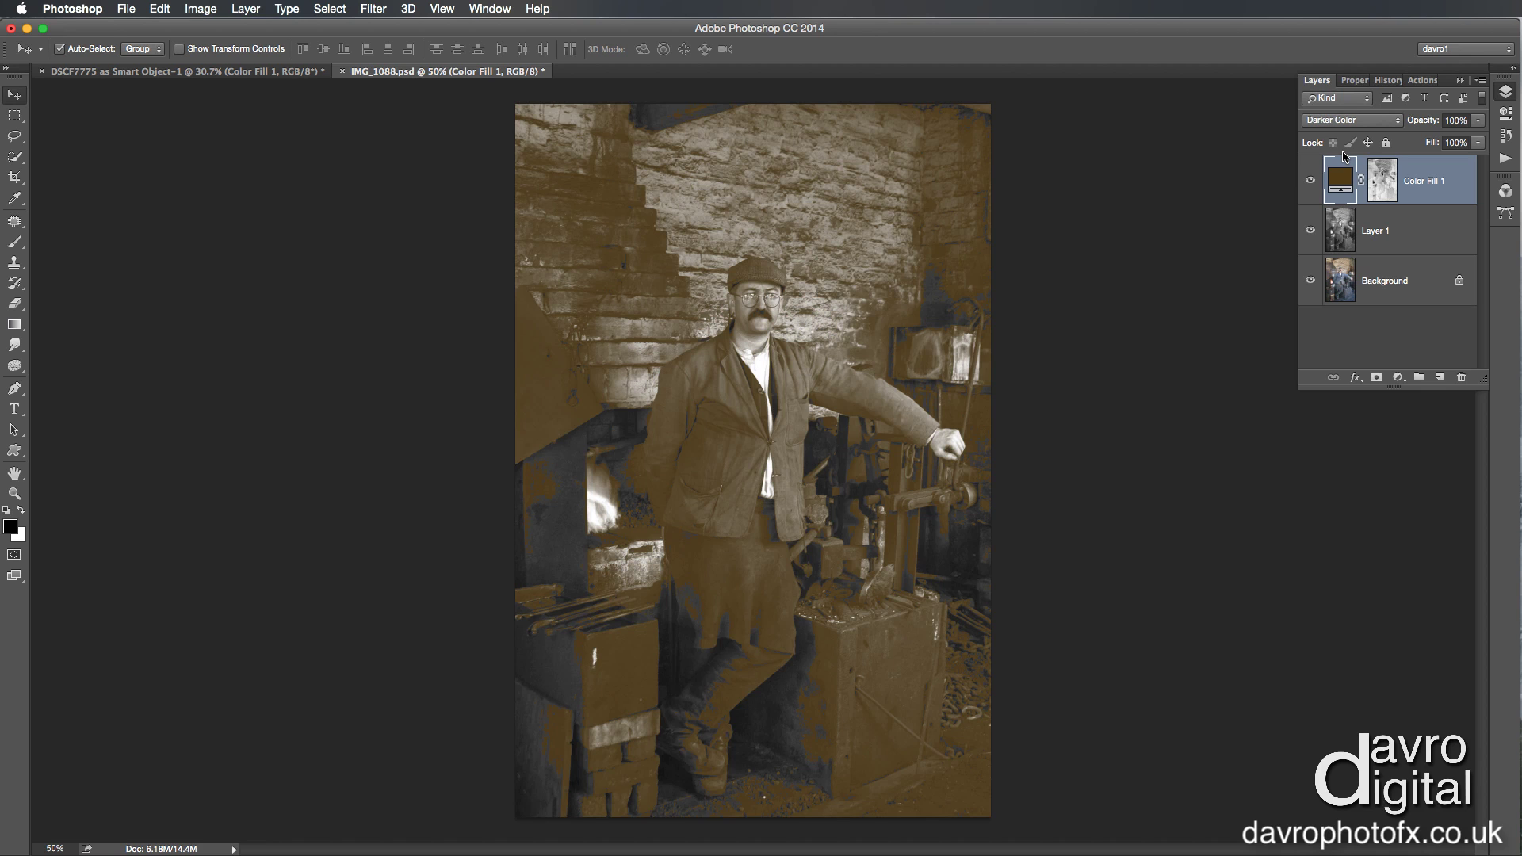
key("shift+plus")
key("shift+plus")
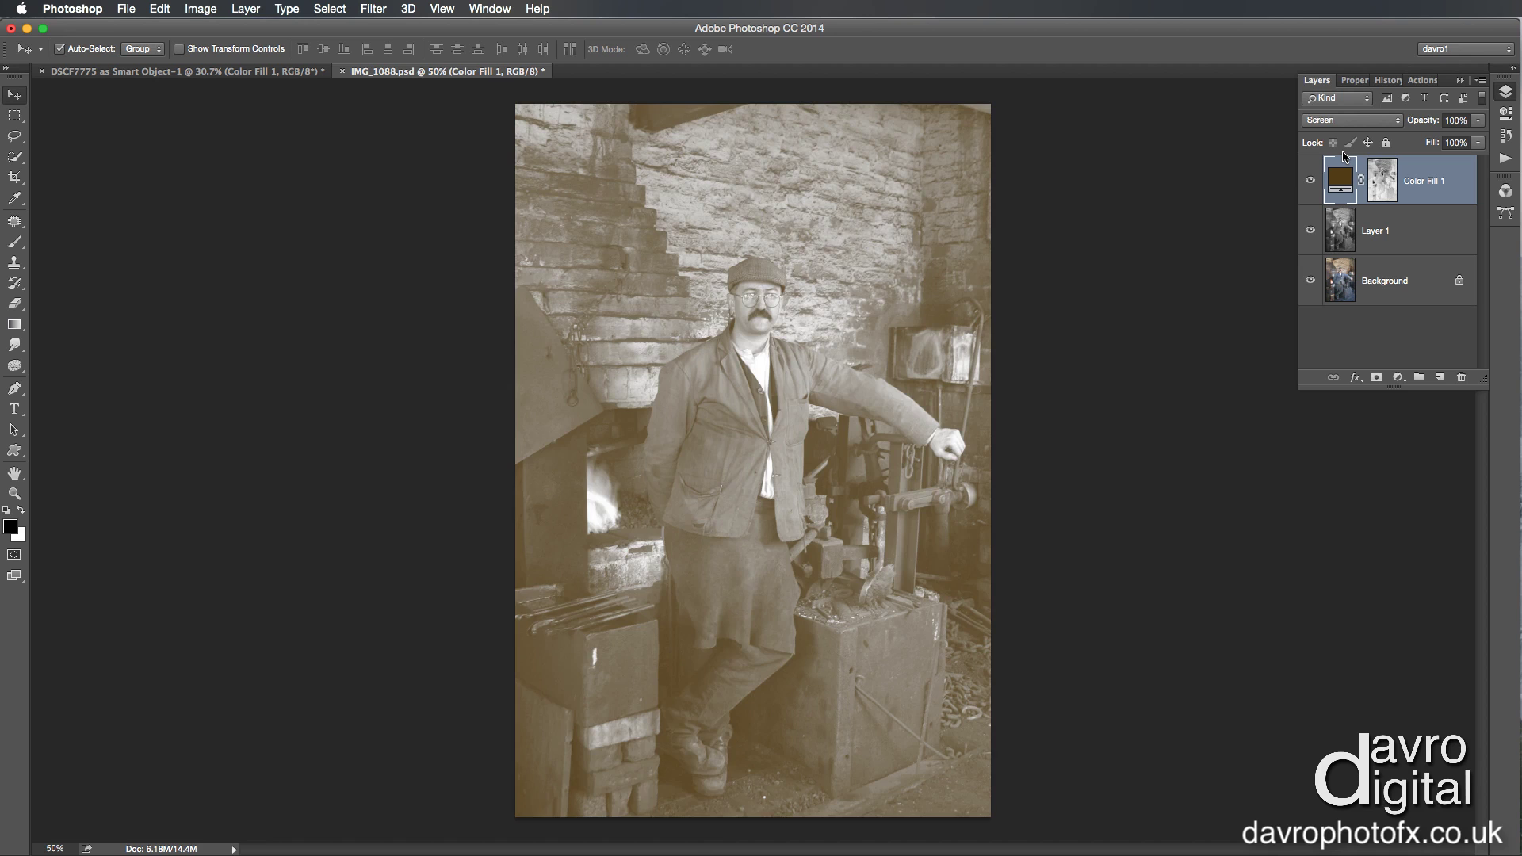
key("shift+plus")
key("shift+plus")
key("shift+plus")
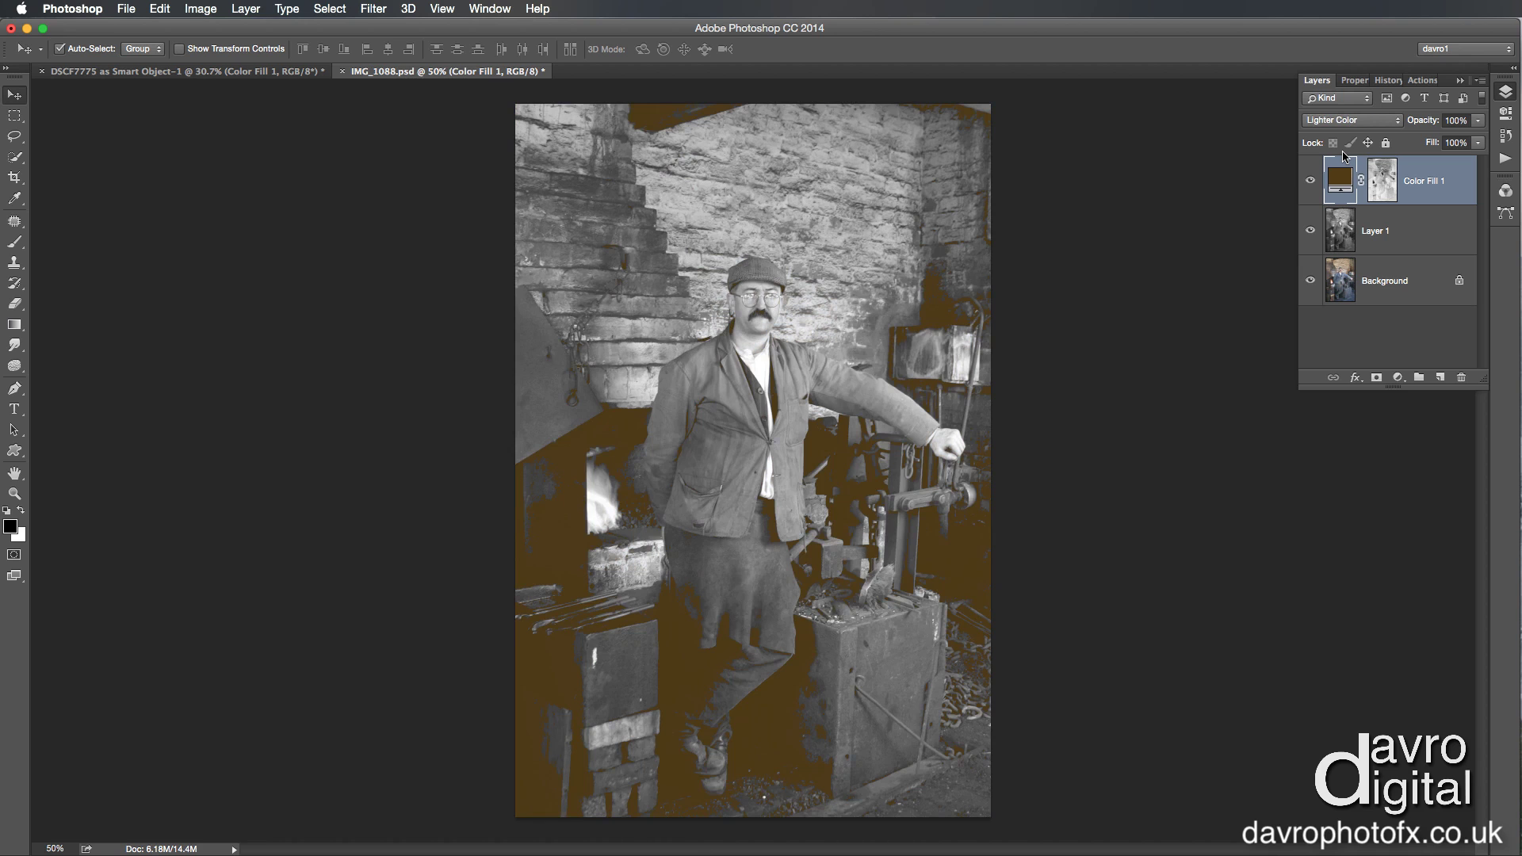
key("shift+plus")
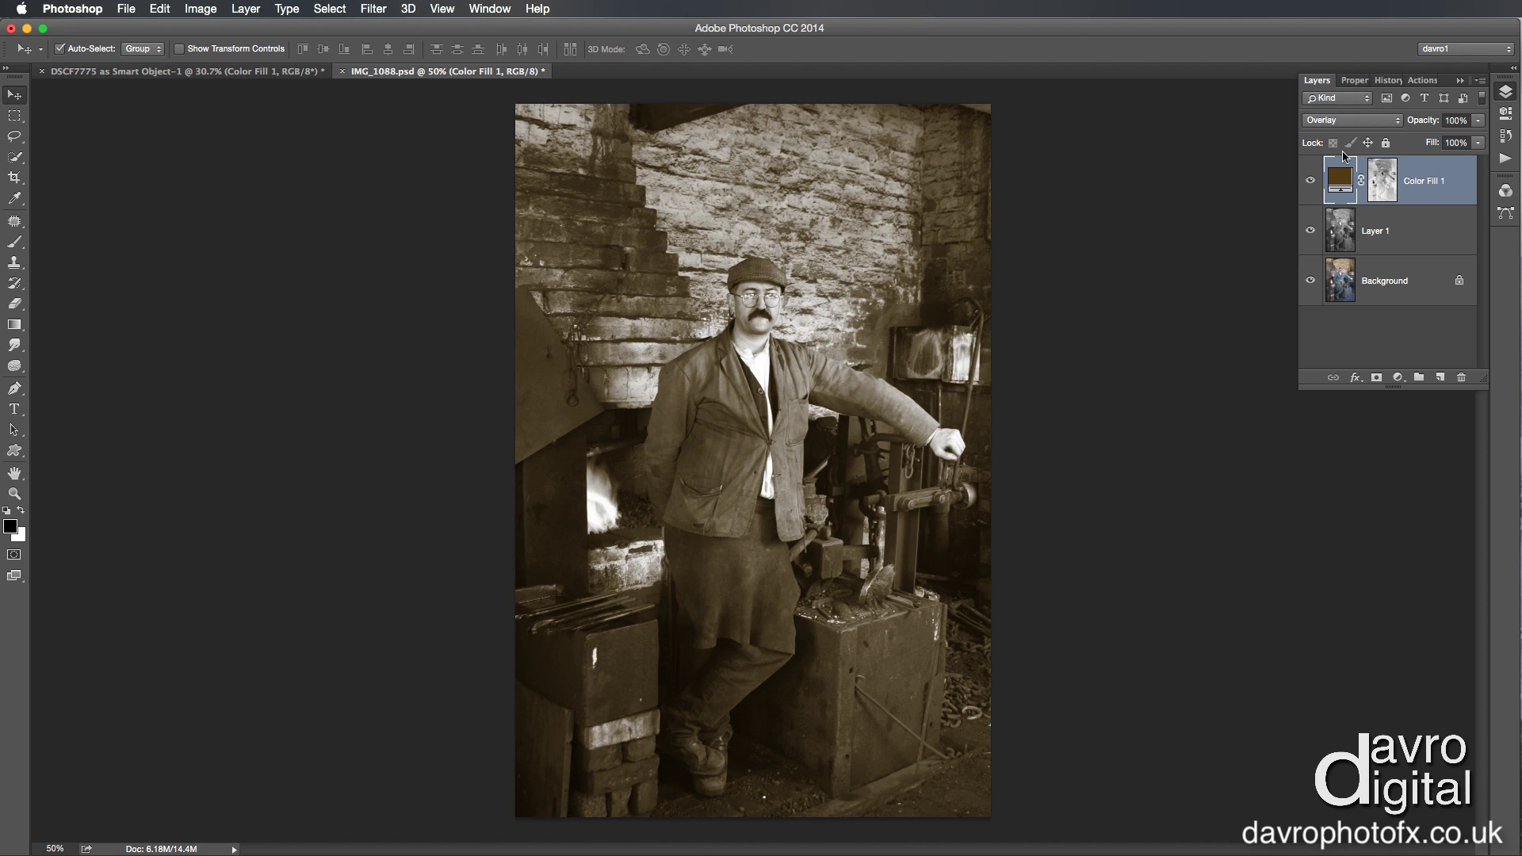
key("shift+plus")
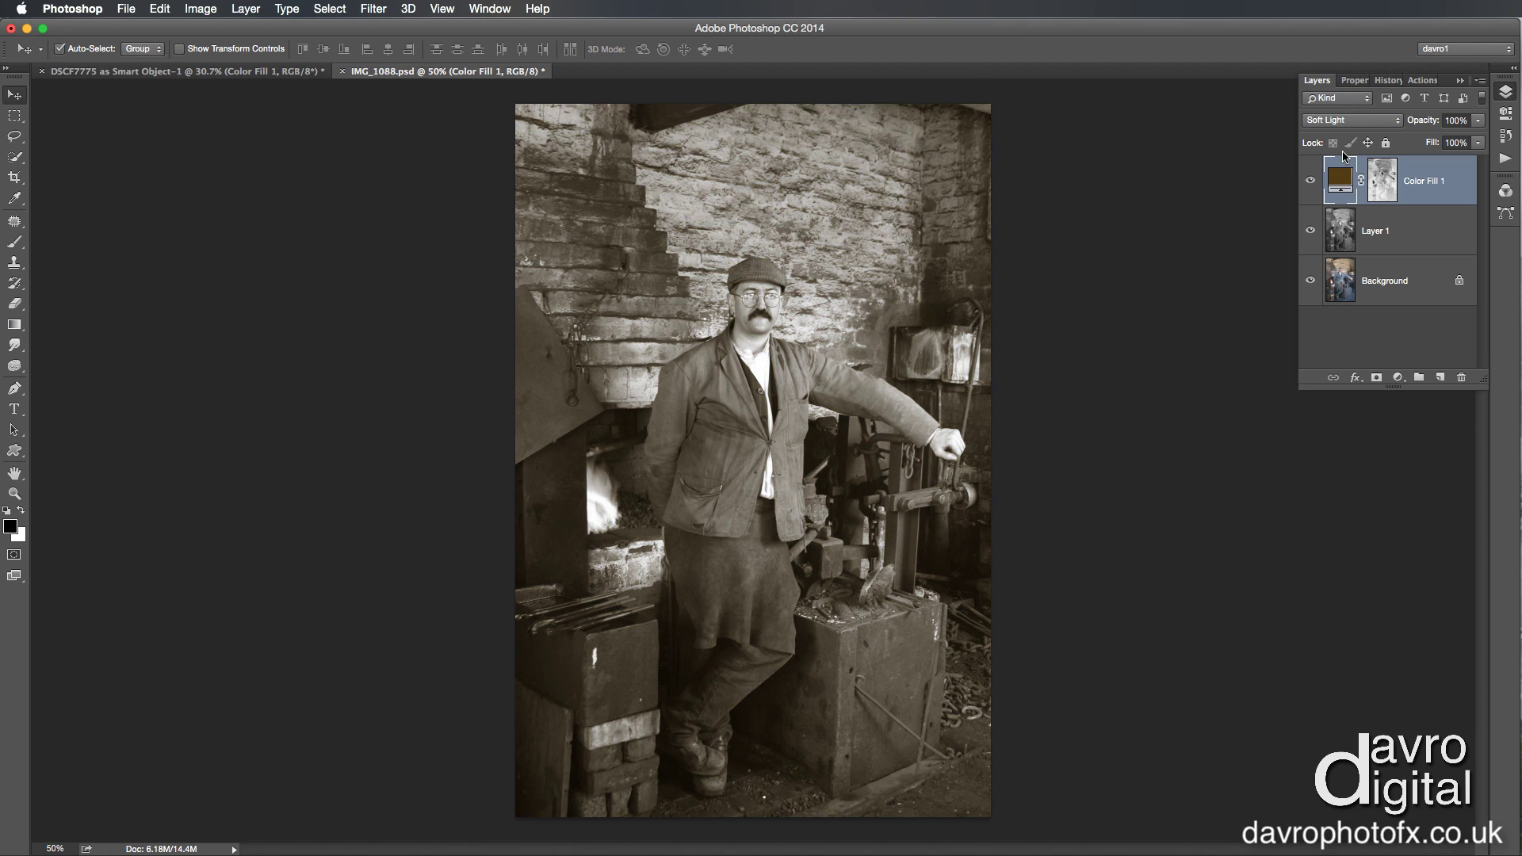
key("shift+plus")
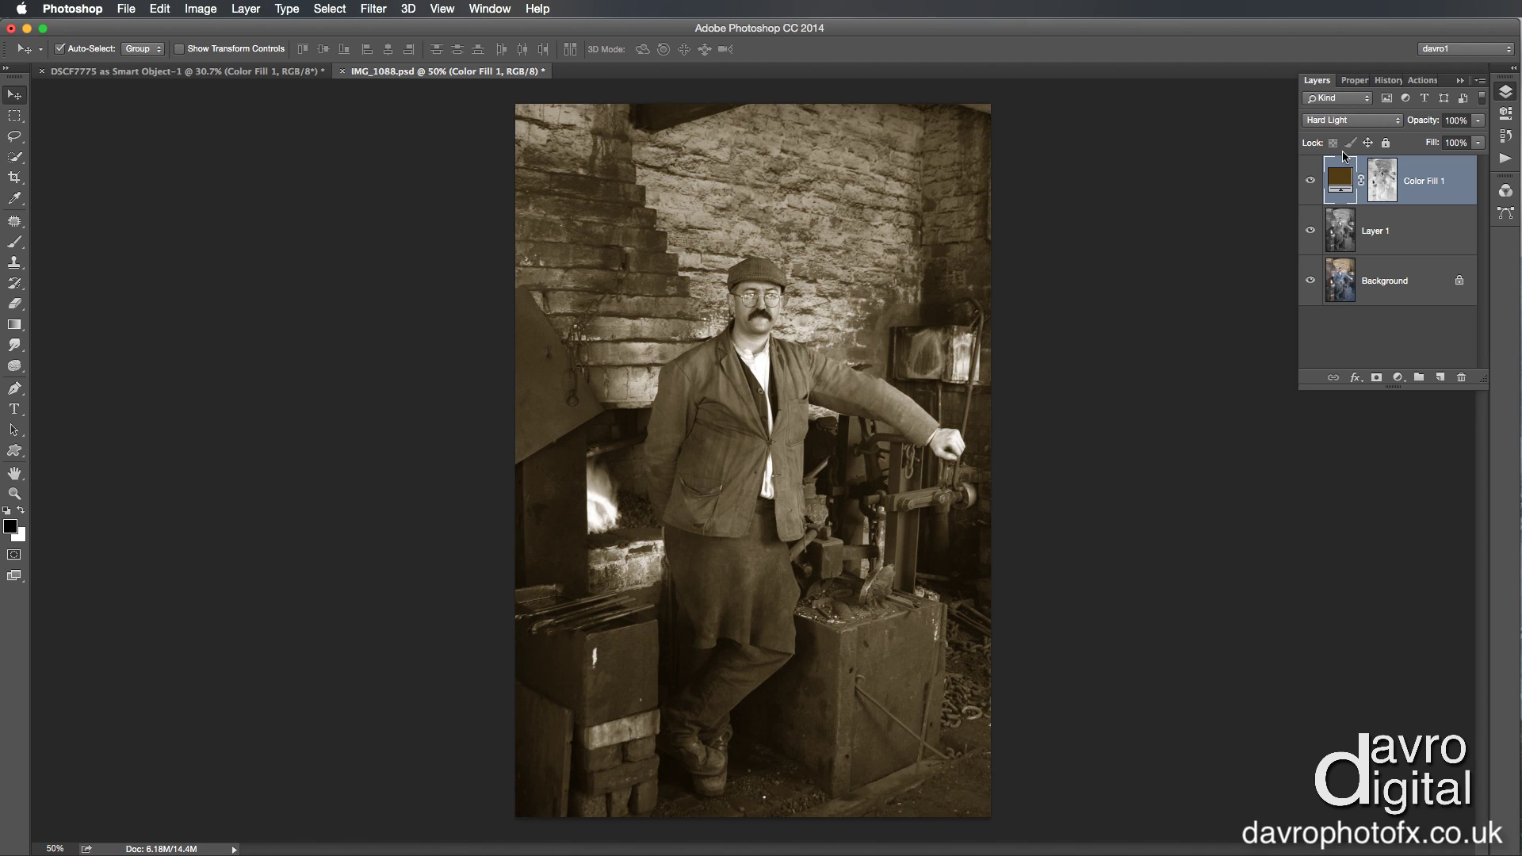
key("shift+plus")
key("shift+plus")
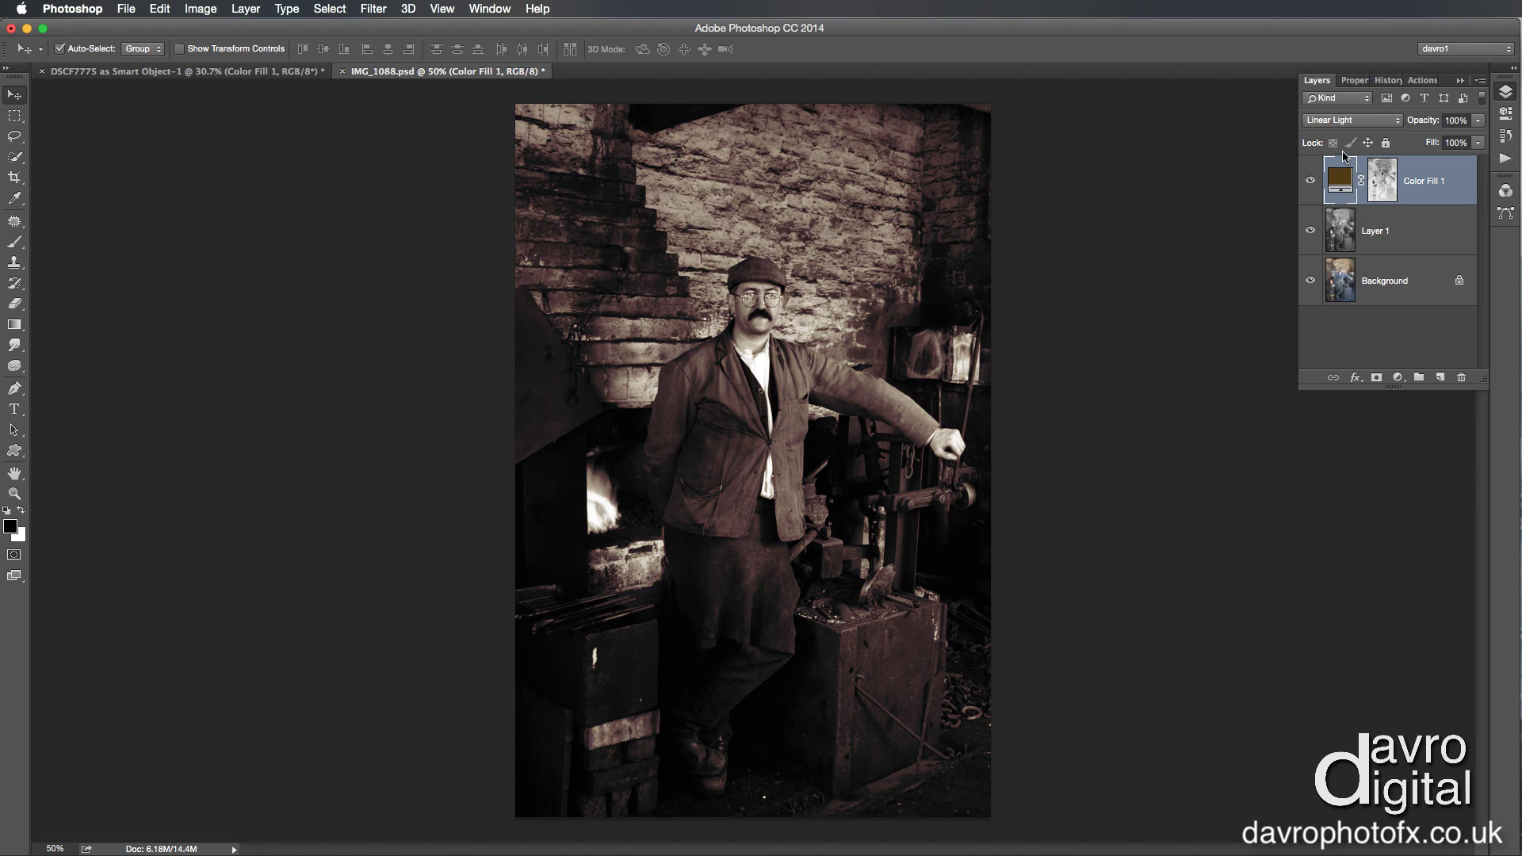
Lower Color Fill 1 to 67% opacity and compare with Layer 1 and the fill hidden.
left_click_drag(1431, 127, 1408, 123)
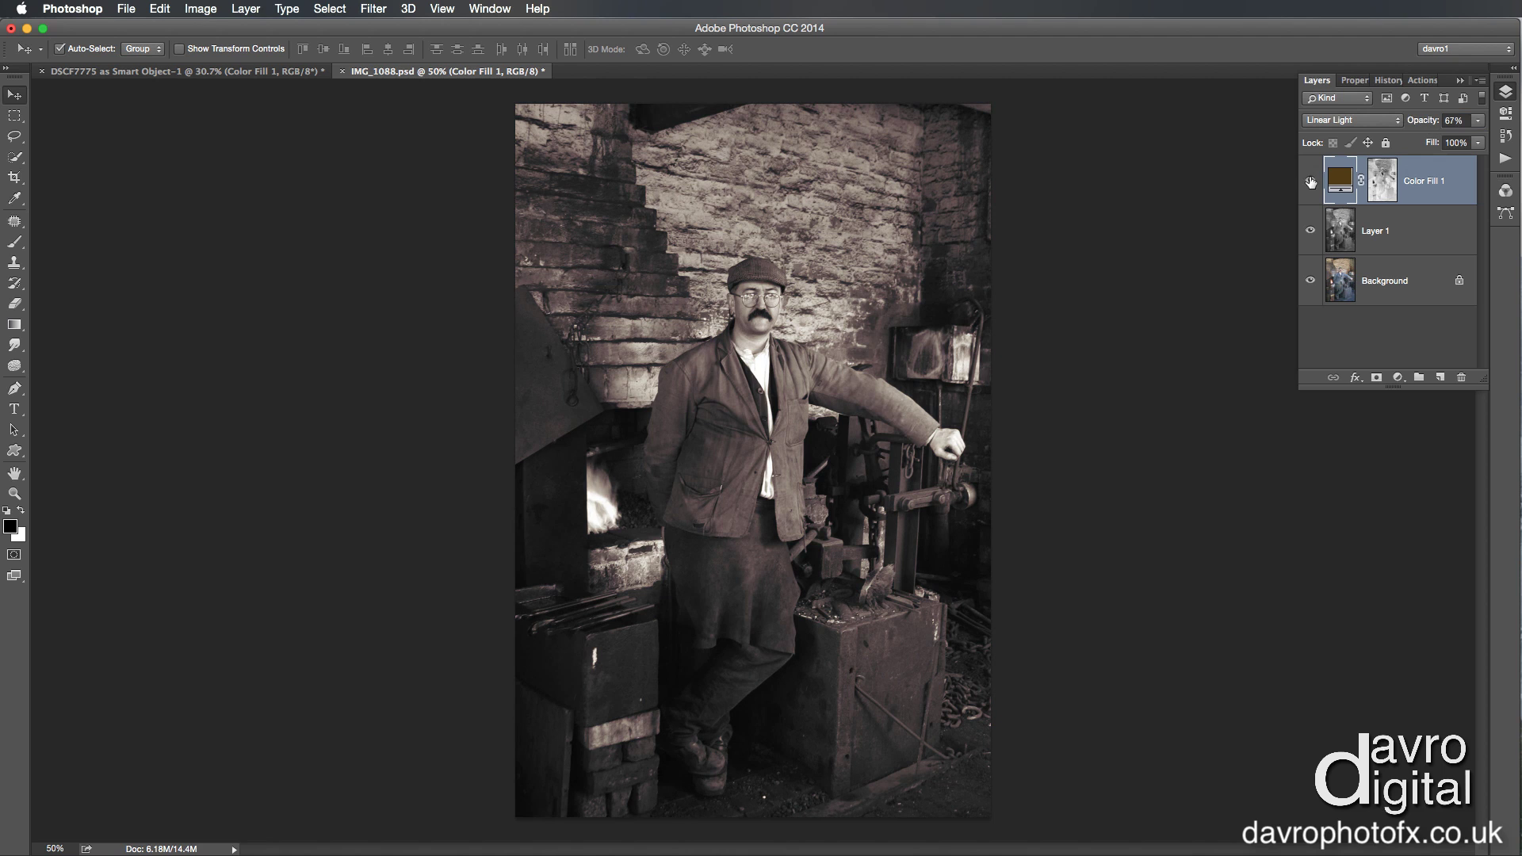
left_click(1310, 231)
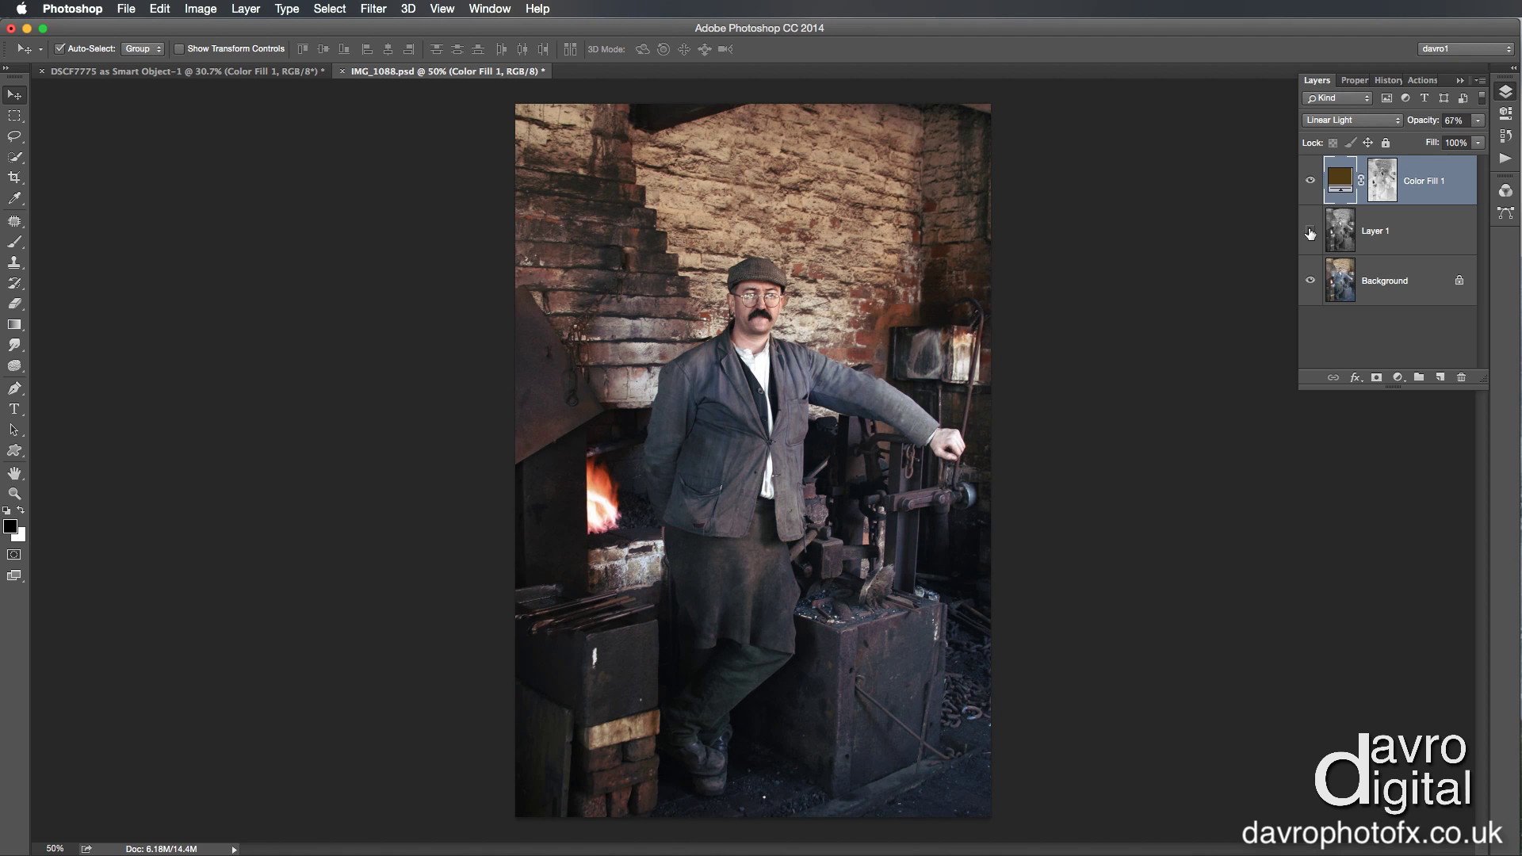
left_click(1312, 181)
left_click(1312, 181)
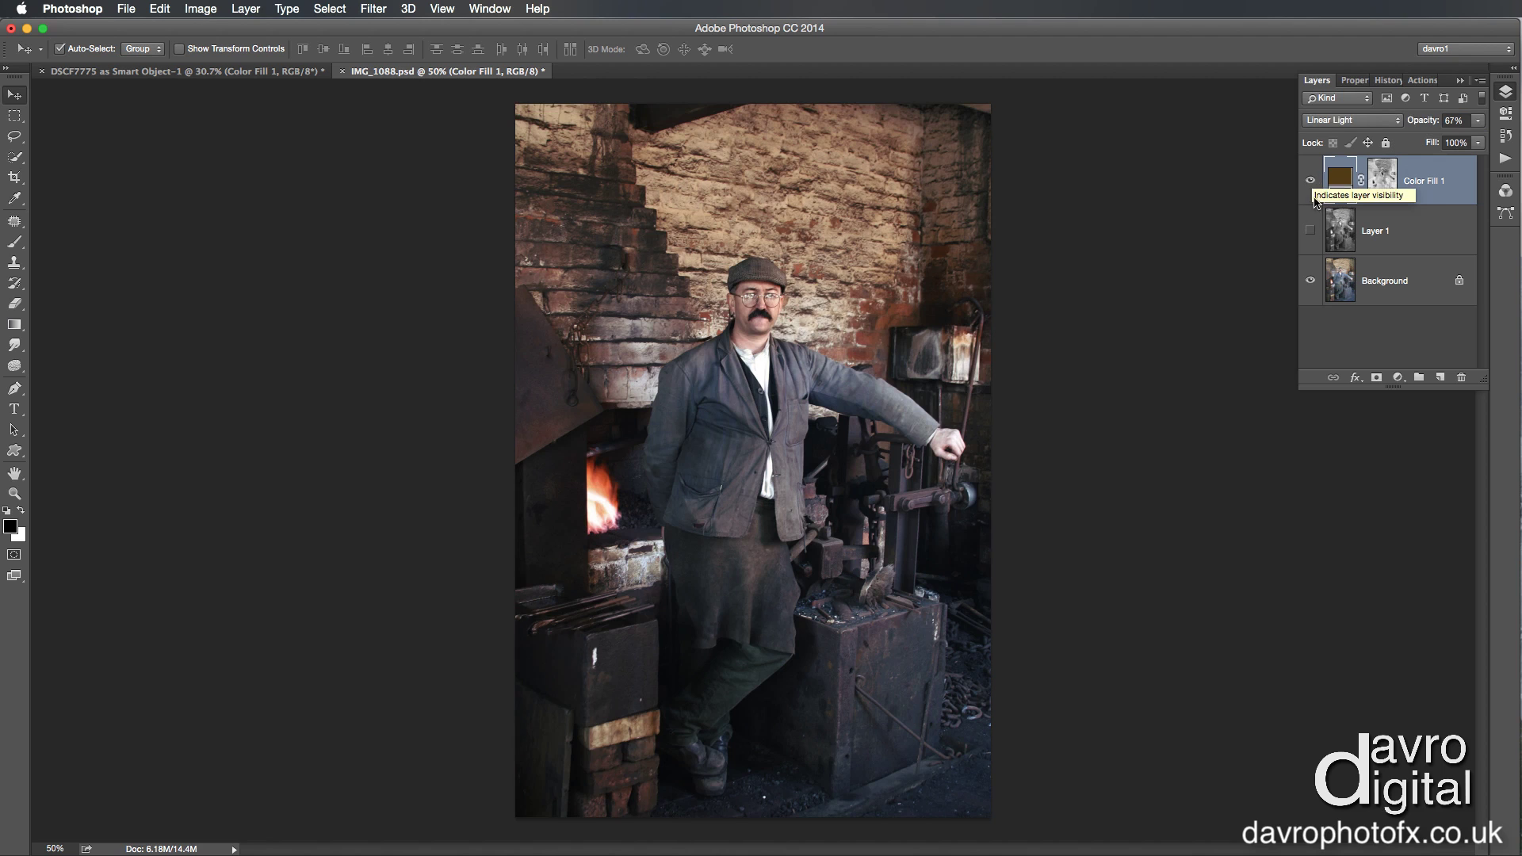
left_click(1310, 231)
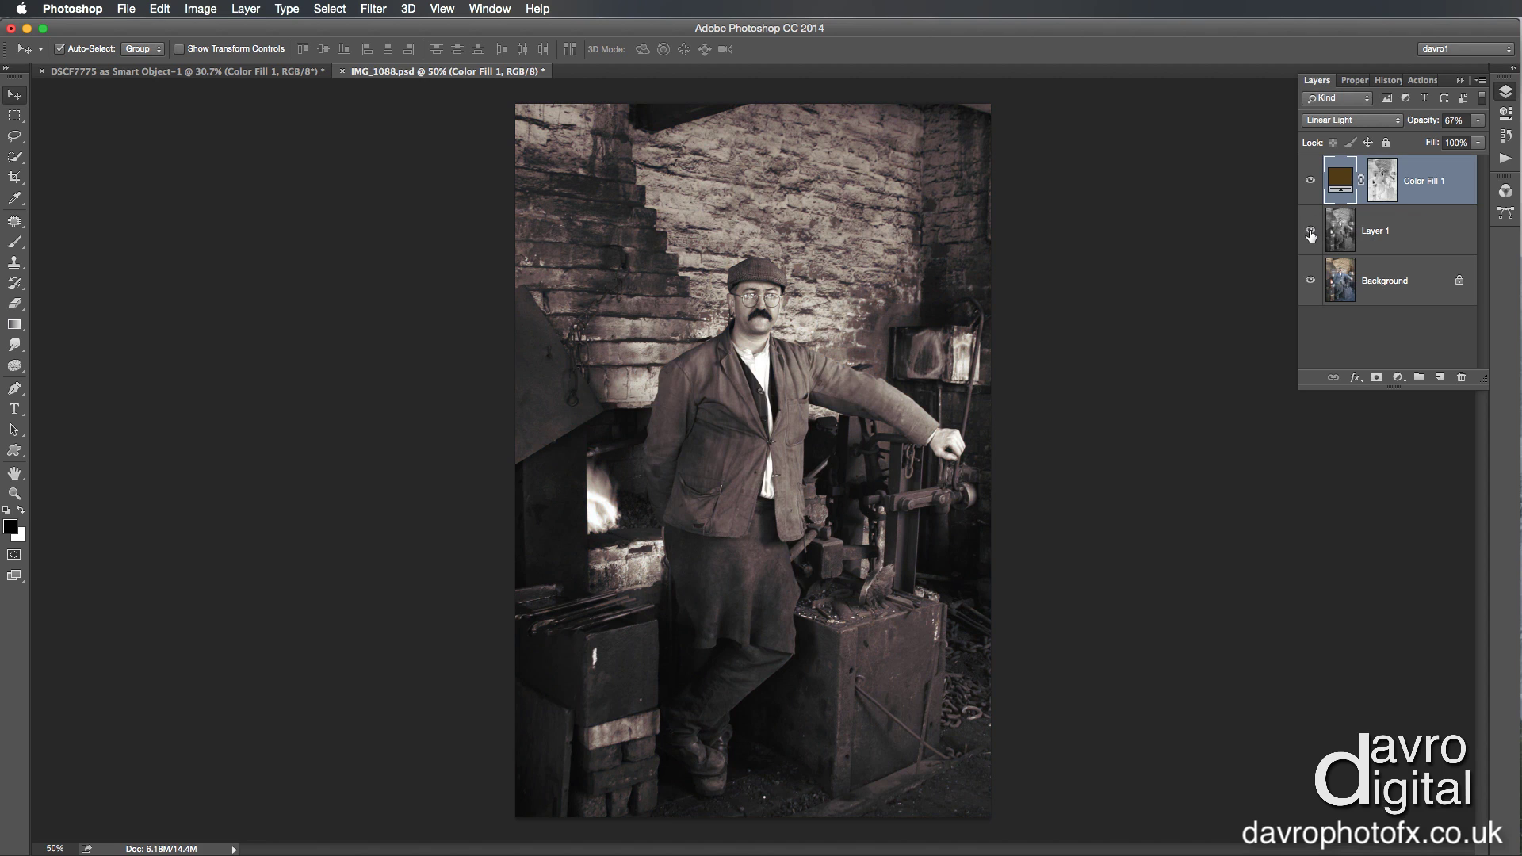
left_click(1343, 120)
Set Color Fill 1 to Soft Light blend mode at 100% opacity.
scroll(1343, 120, "up", 3)
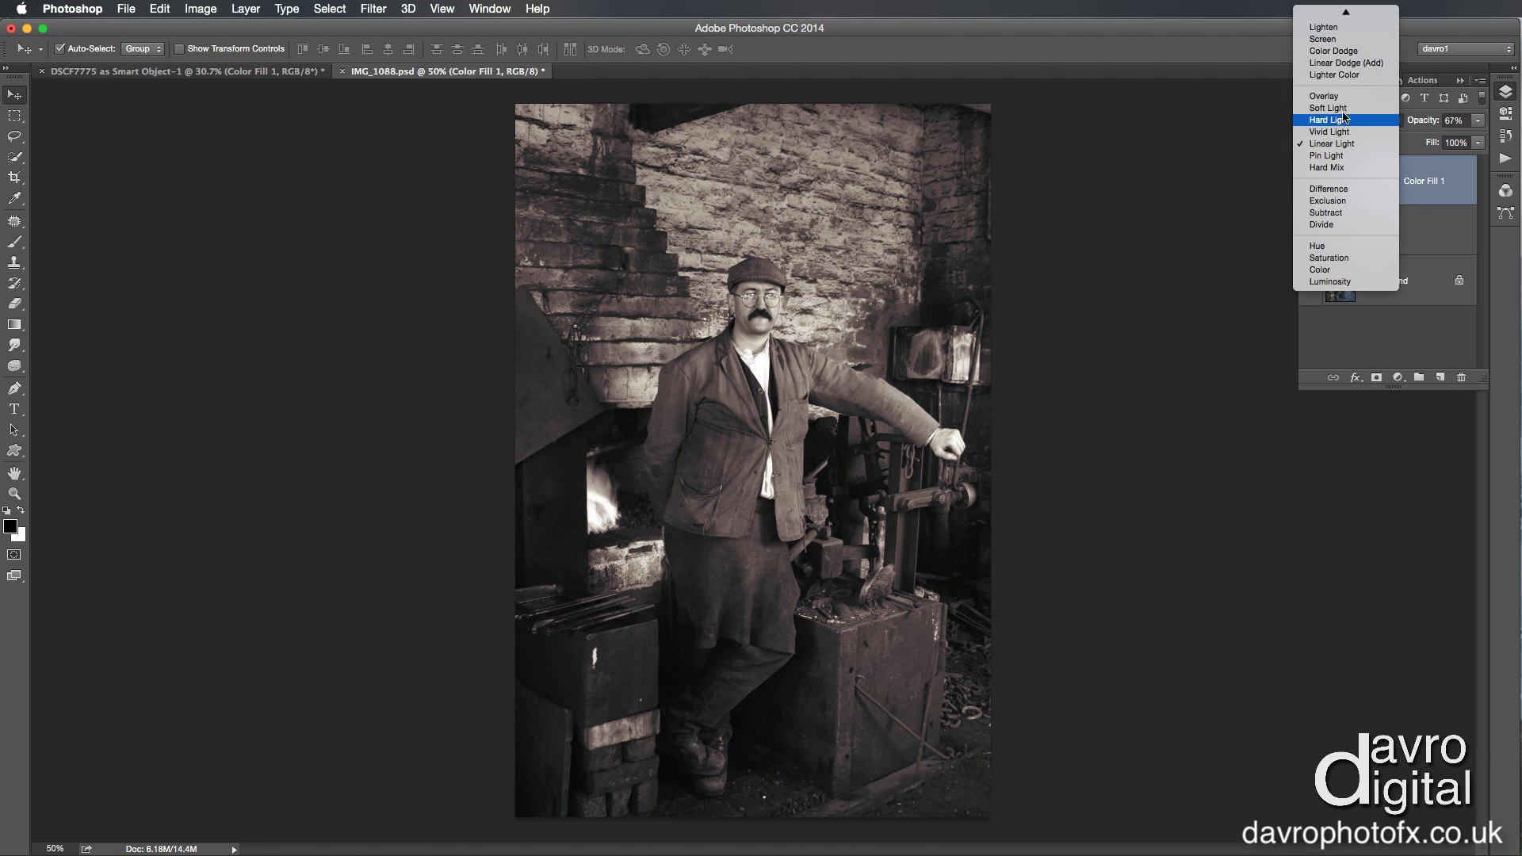
left_click(1344, 120)
left_click(1456, 121)
type("100")
key("Return")
Change the fill colour to a much deeper, darker brown.
double_click(1339, 180)
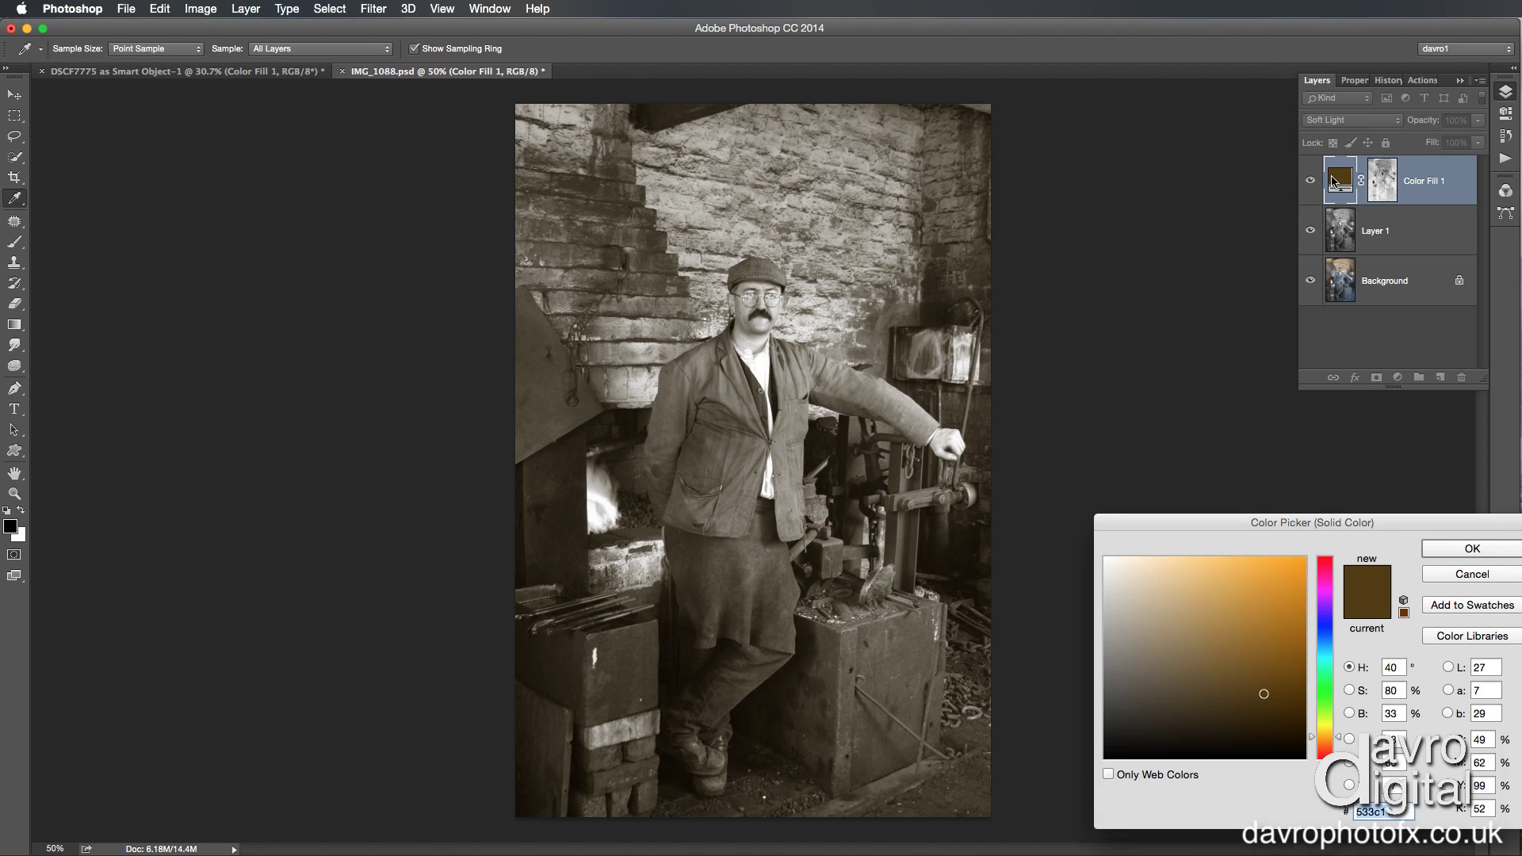
mouse_move(1267, 722)
left_mouse_down()
mouse_move(1264, 734)
mouse_move(1286, 727)
left_mouse_up()
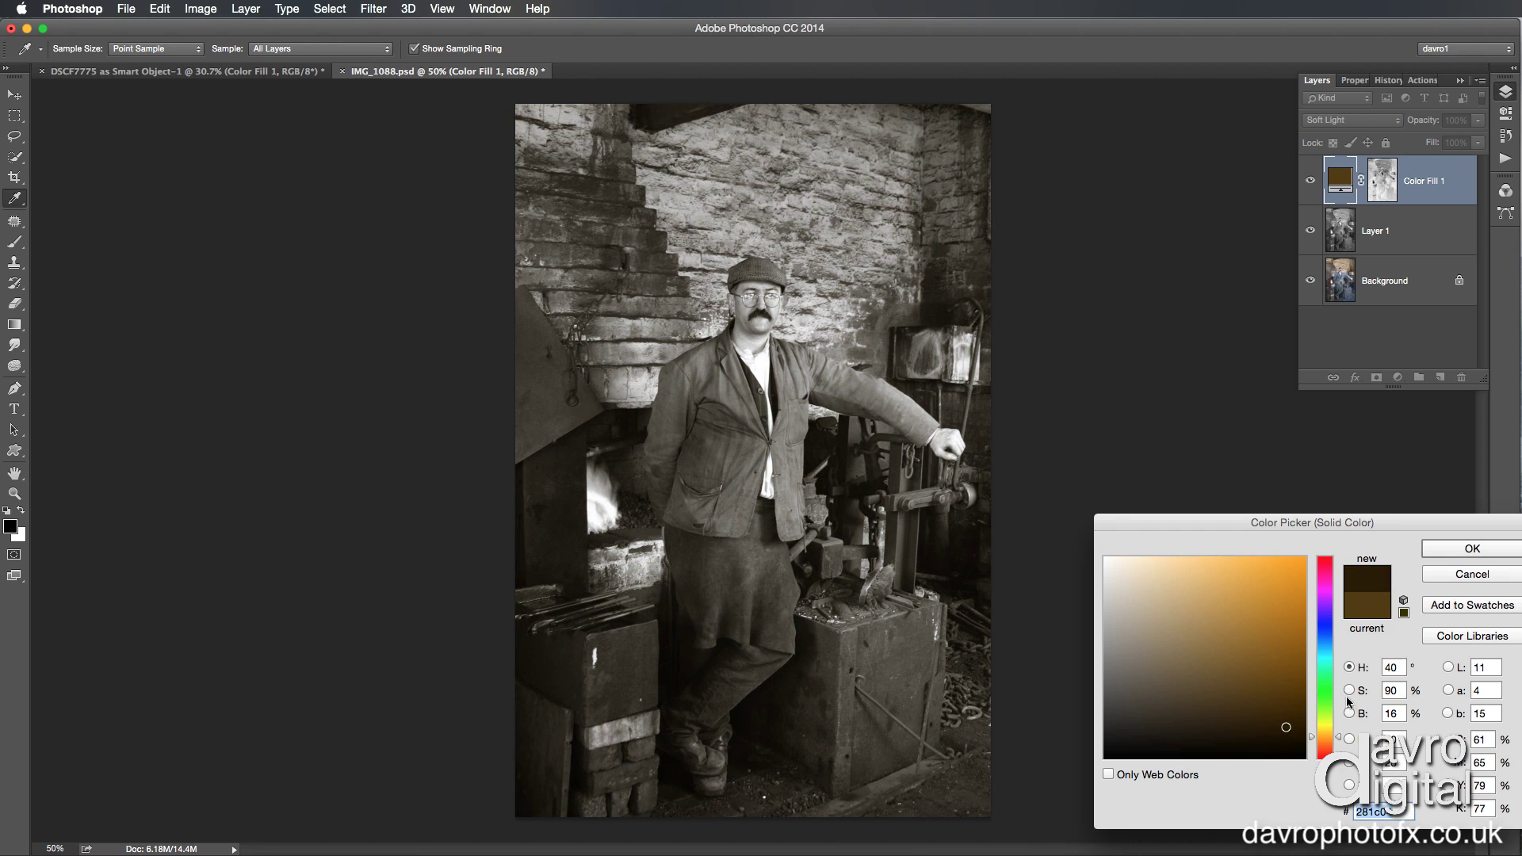
left_click(1463, 548)
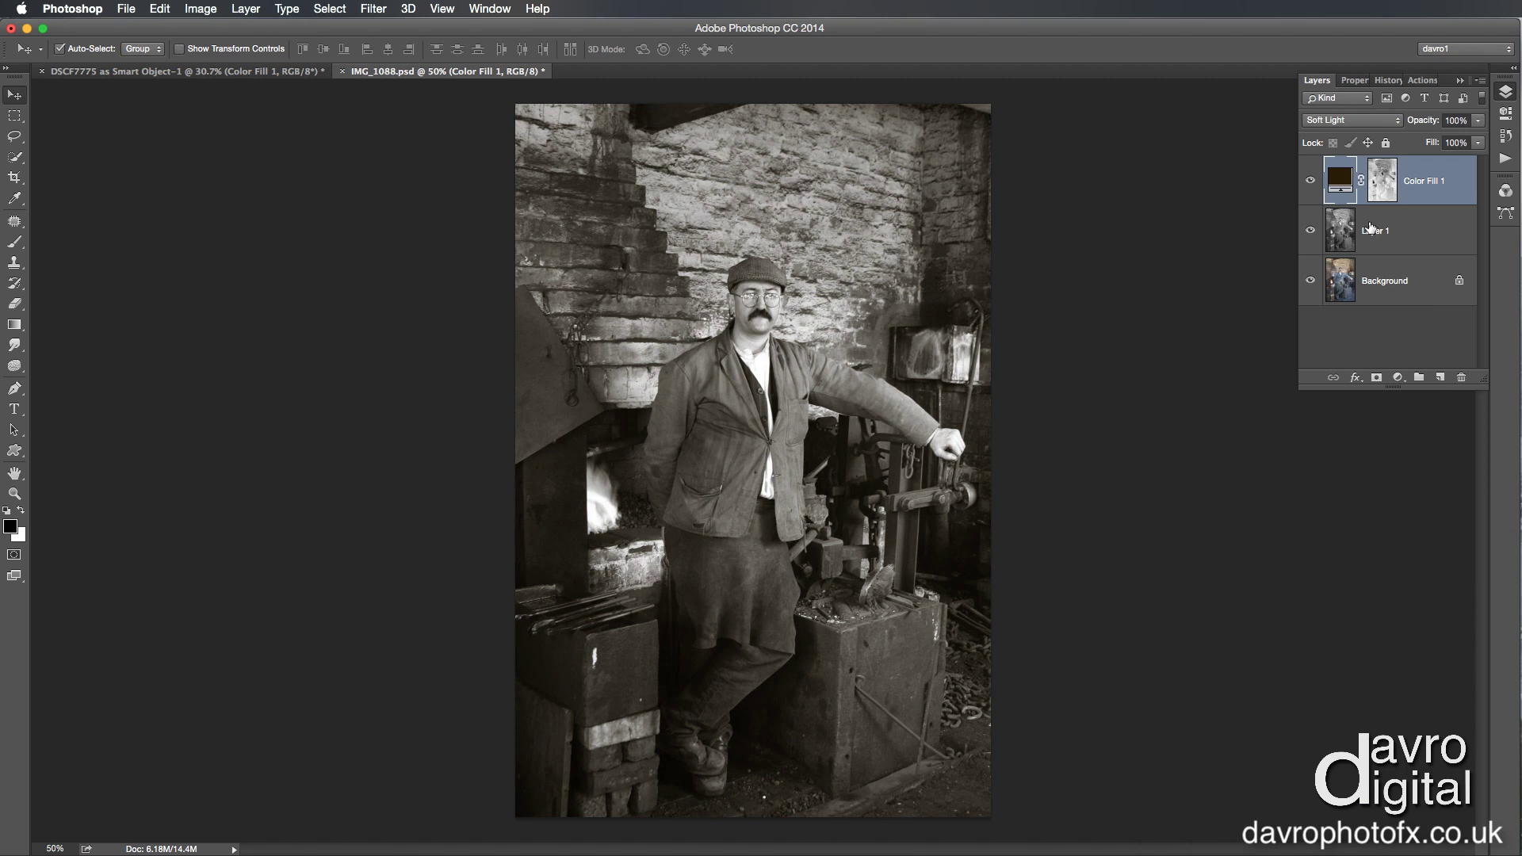
Give Layer 1 a white layer mask and load a Foreground to Transparent gradient in the Gradient tool.
left_click(1376, 233)
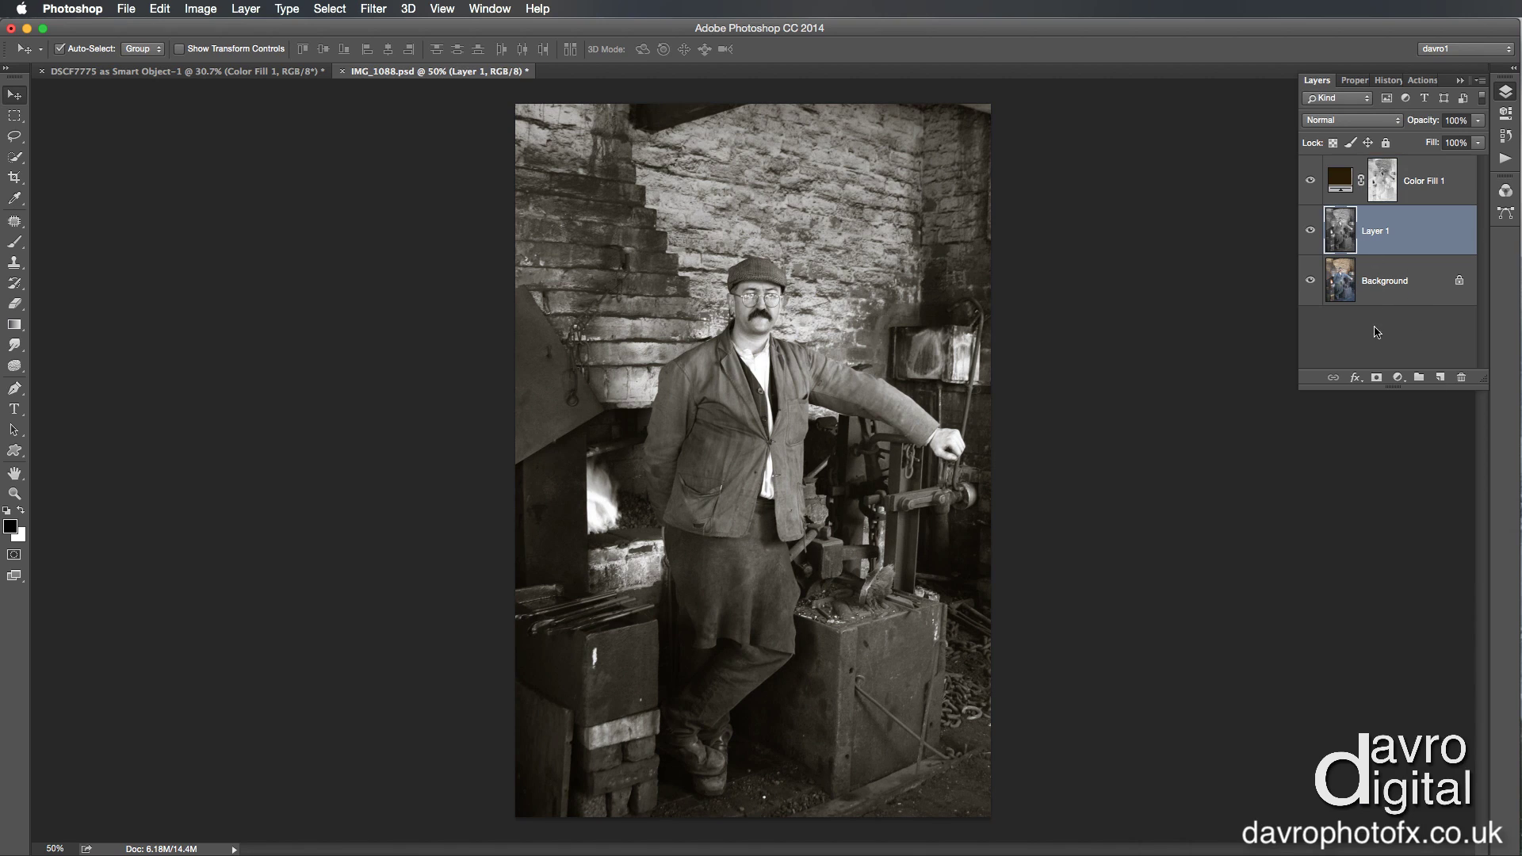
left_click(1376, 378)
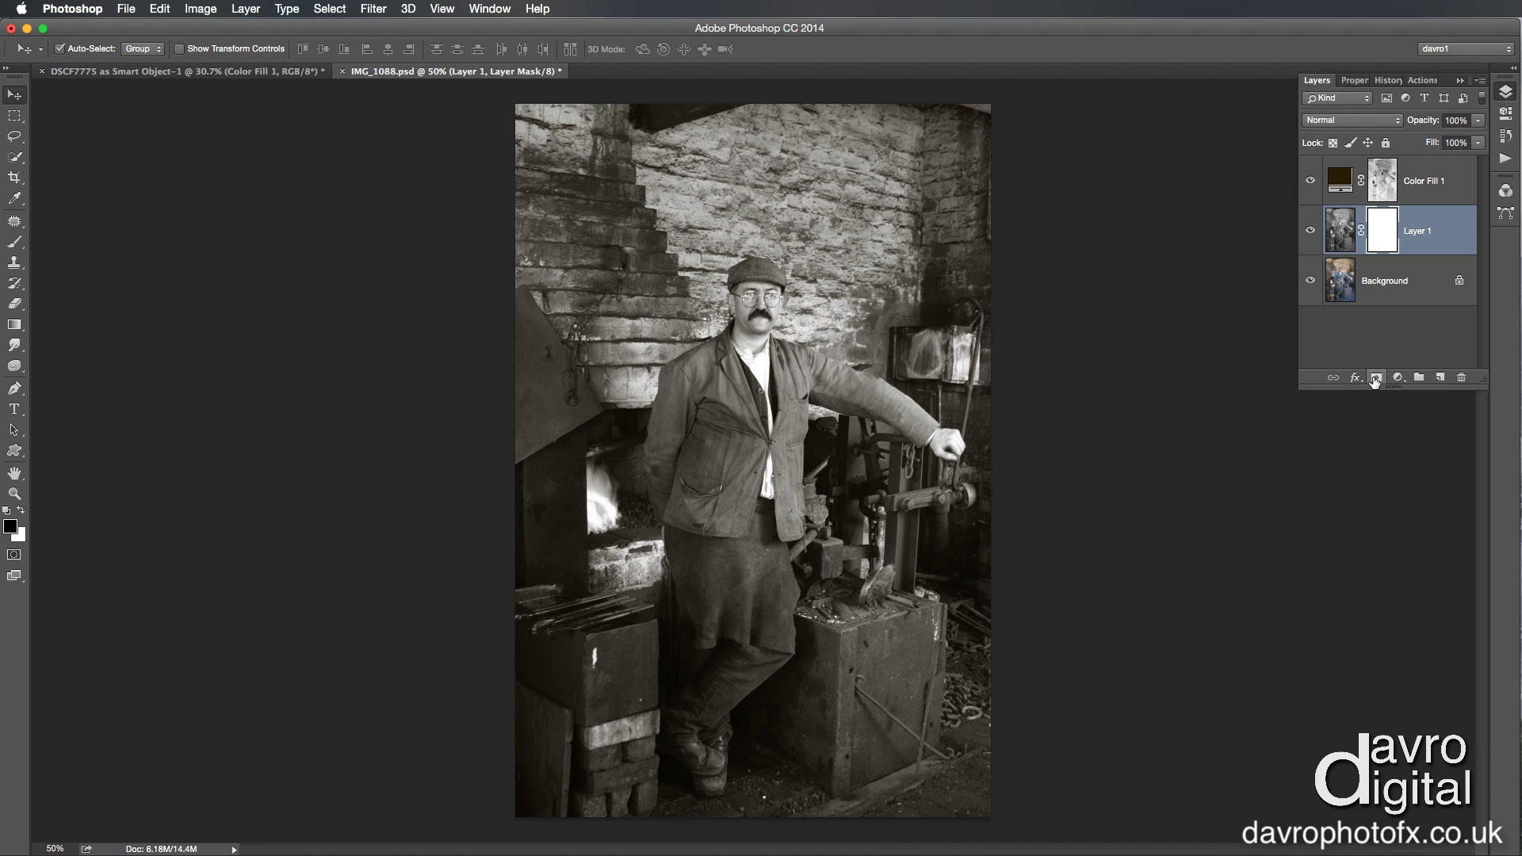
left_click(15, 324)
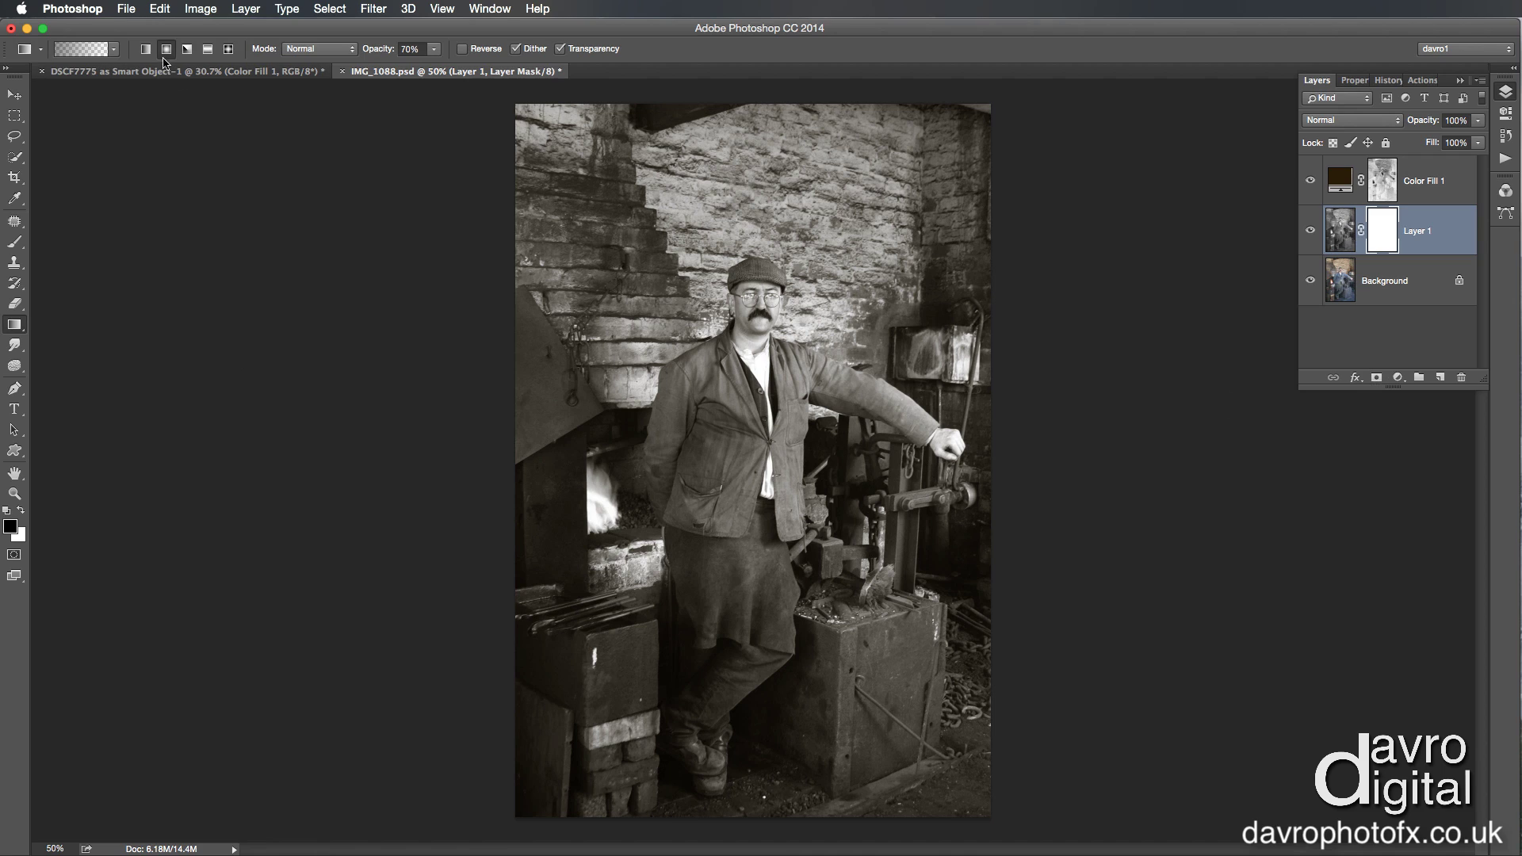
left_click(95, 49)
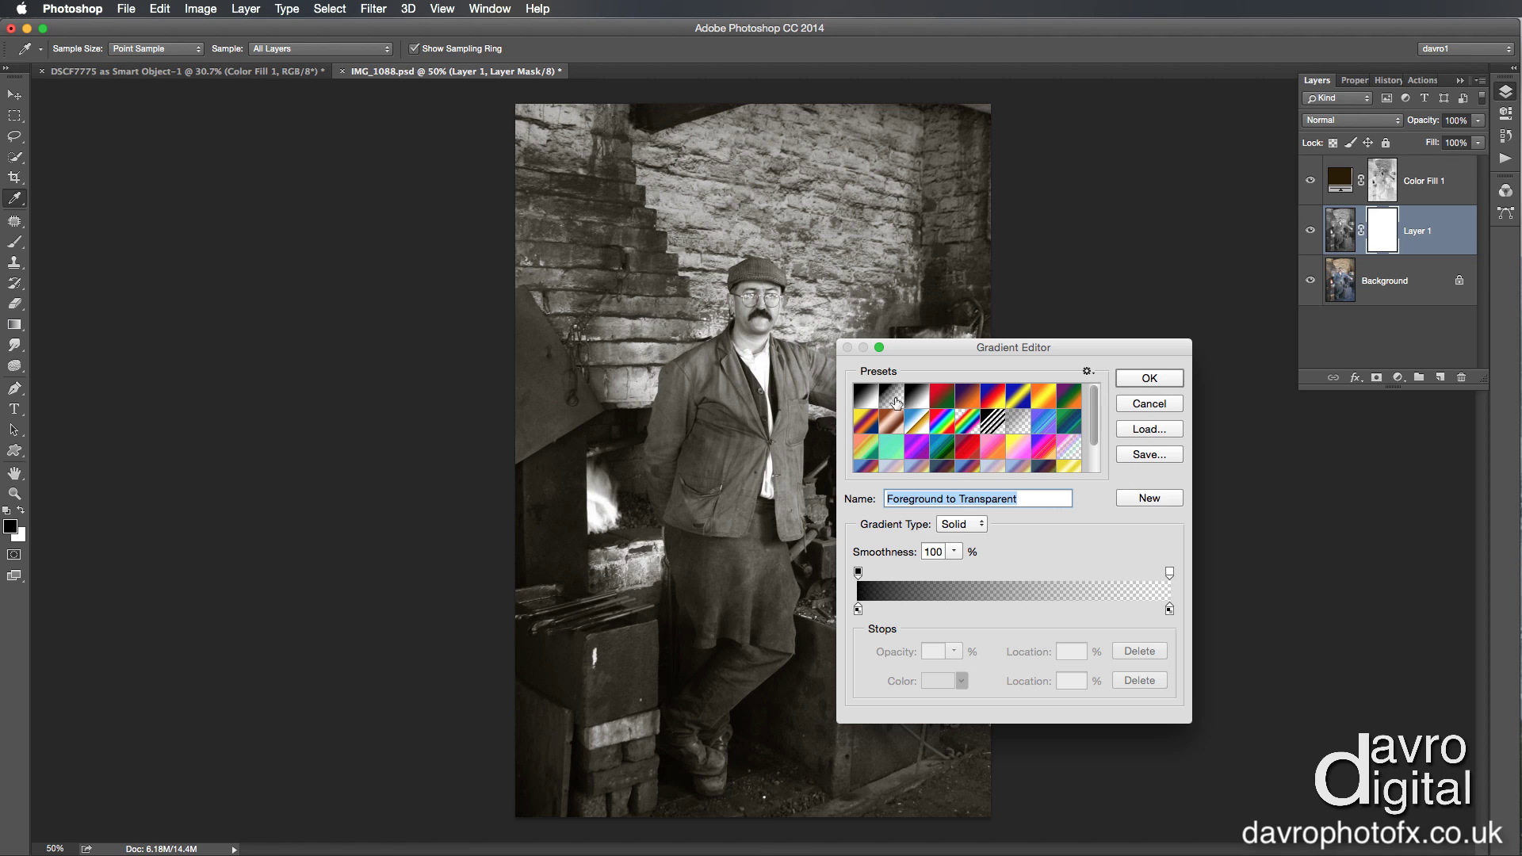
left_click(870, 396)
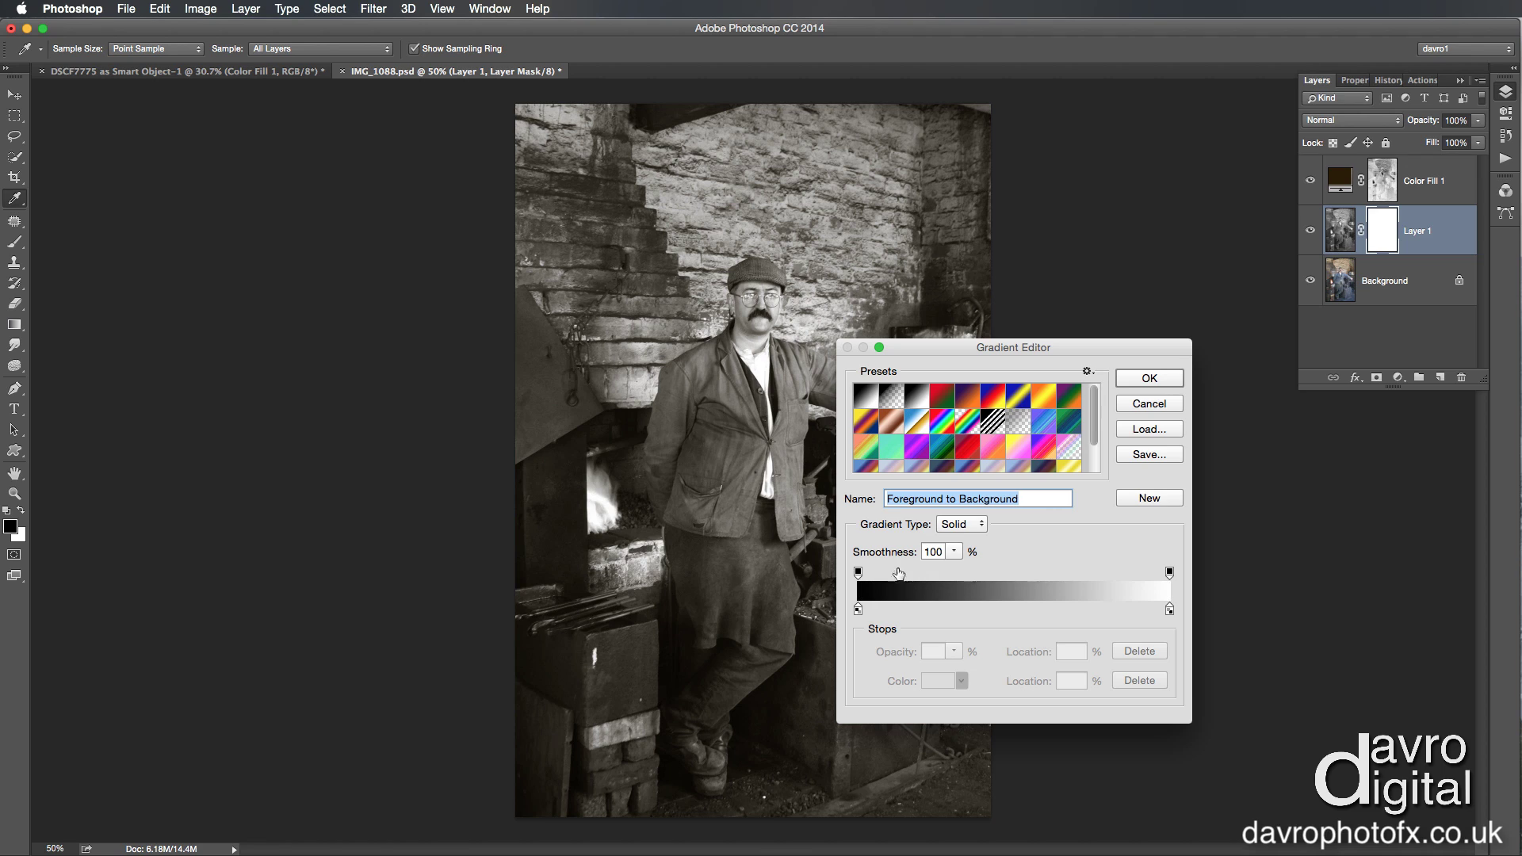
left_click(895, 397)
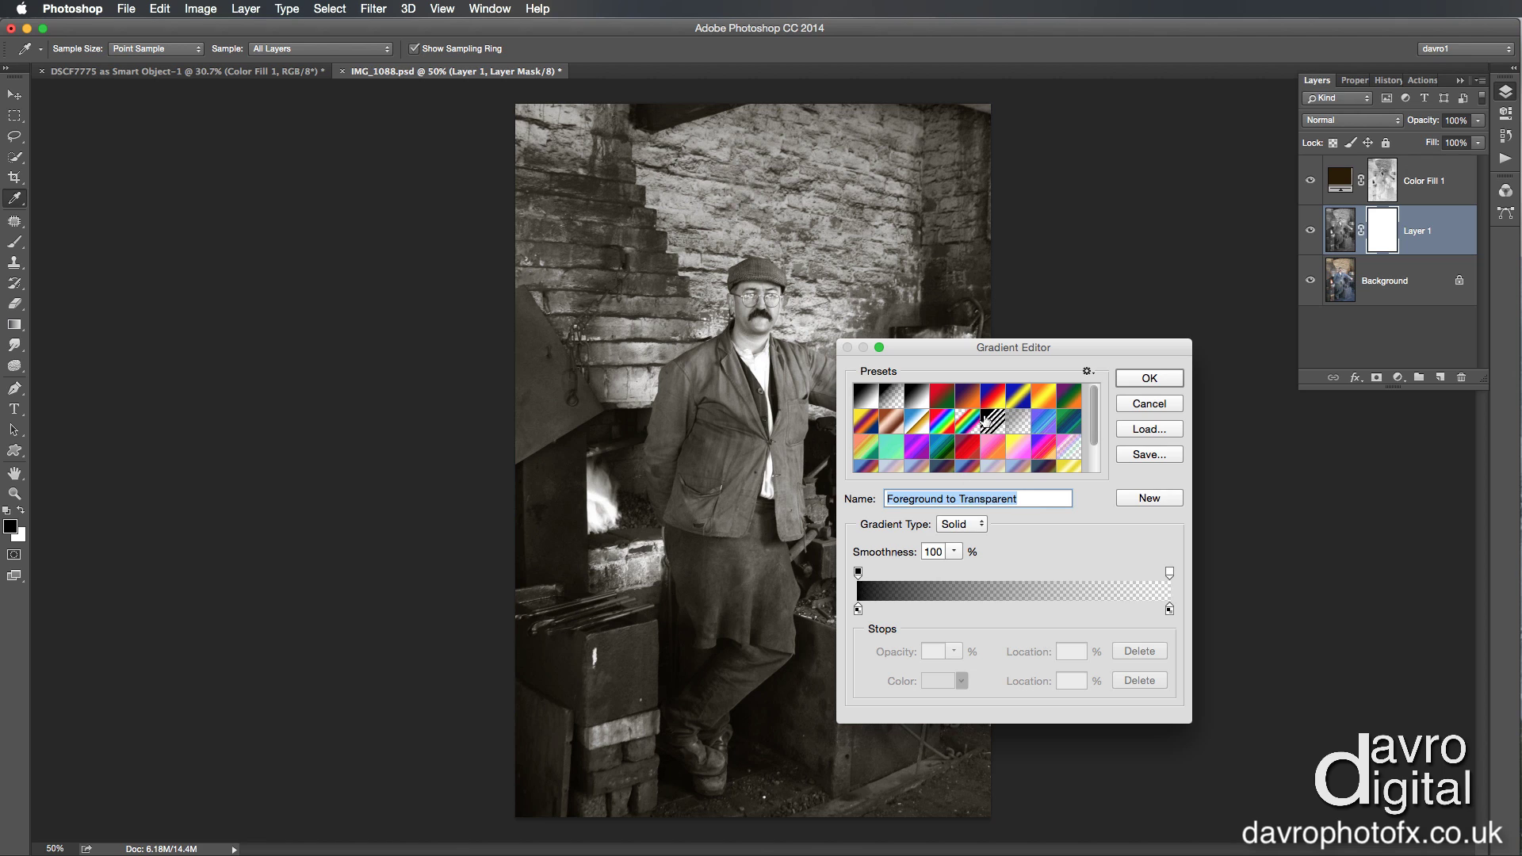
left_click(1151, 380)
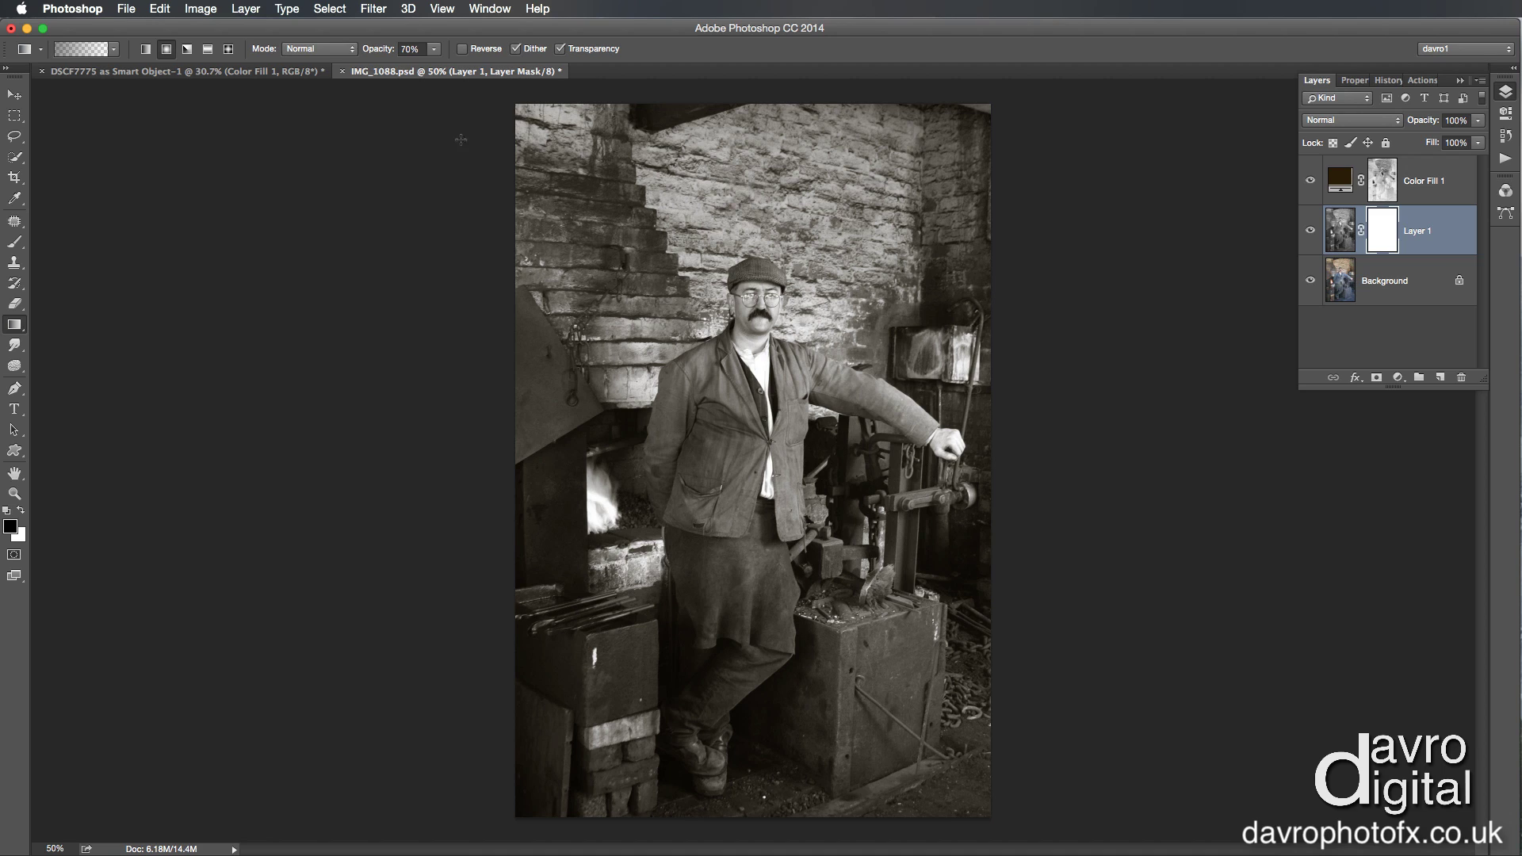
Drag a short gradient over the forge fire on Layer 1's mask, then compare with the mask disabled.
left_click_drag(602, 503, 592, 485)
left_click(1379, 230, "shift")
left_click(1377, 232, "shift")
Compare the result by toggling the brown fill and Layer 1 visibility, then select Color Fill 1.
left_click(1310, 184)
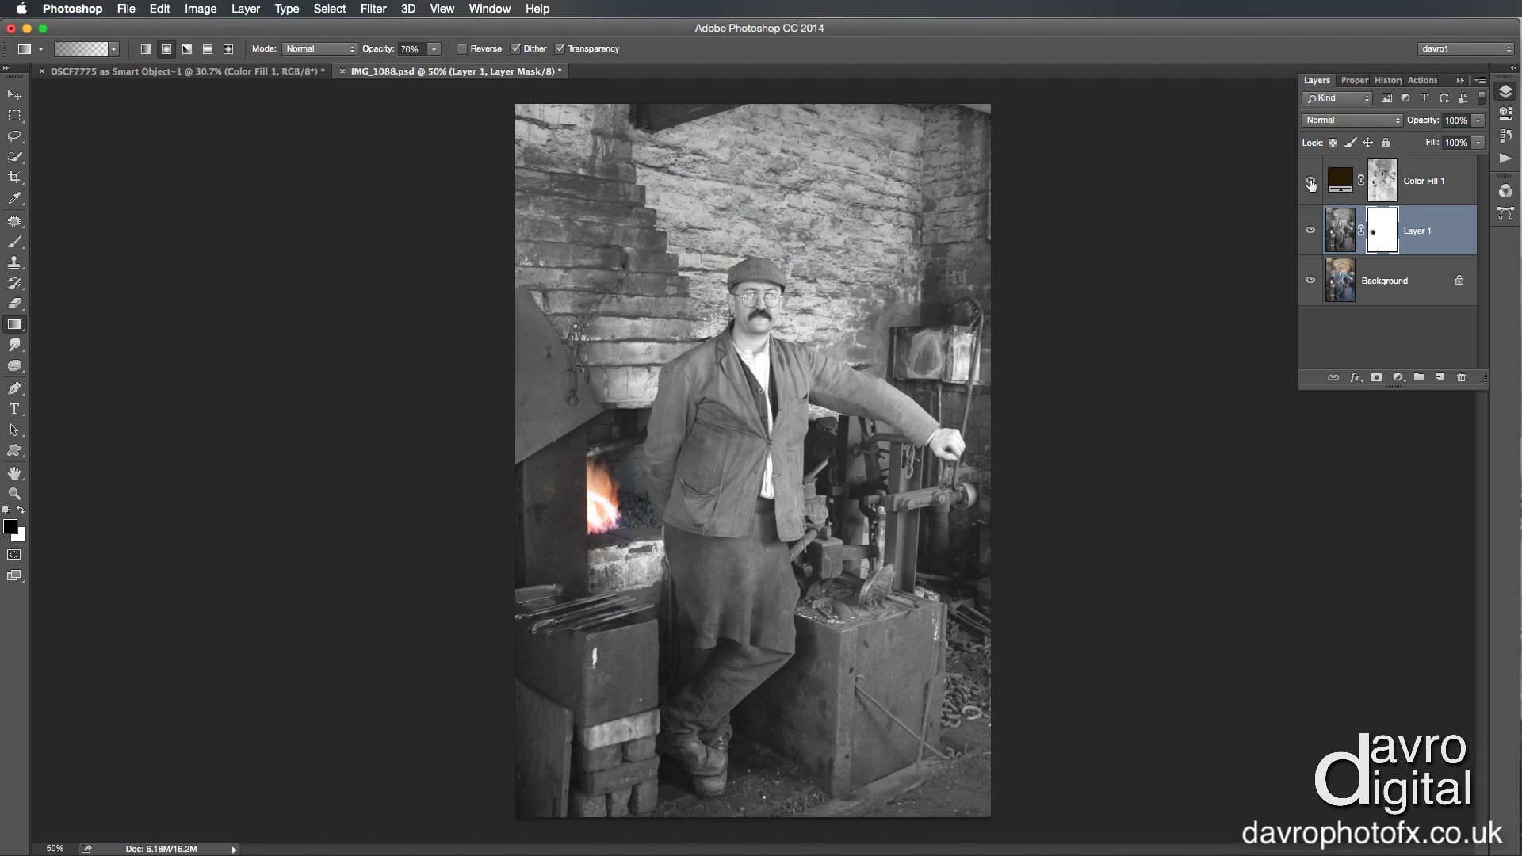
left_click(1310, 182)
left_click(1310, 231)
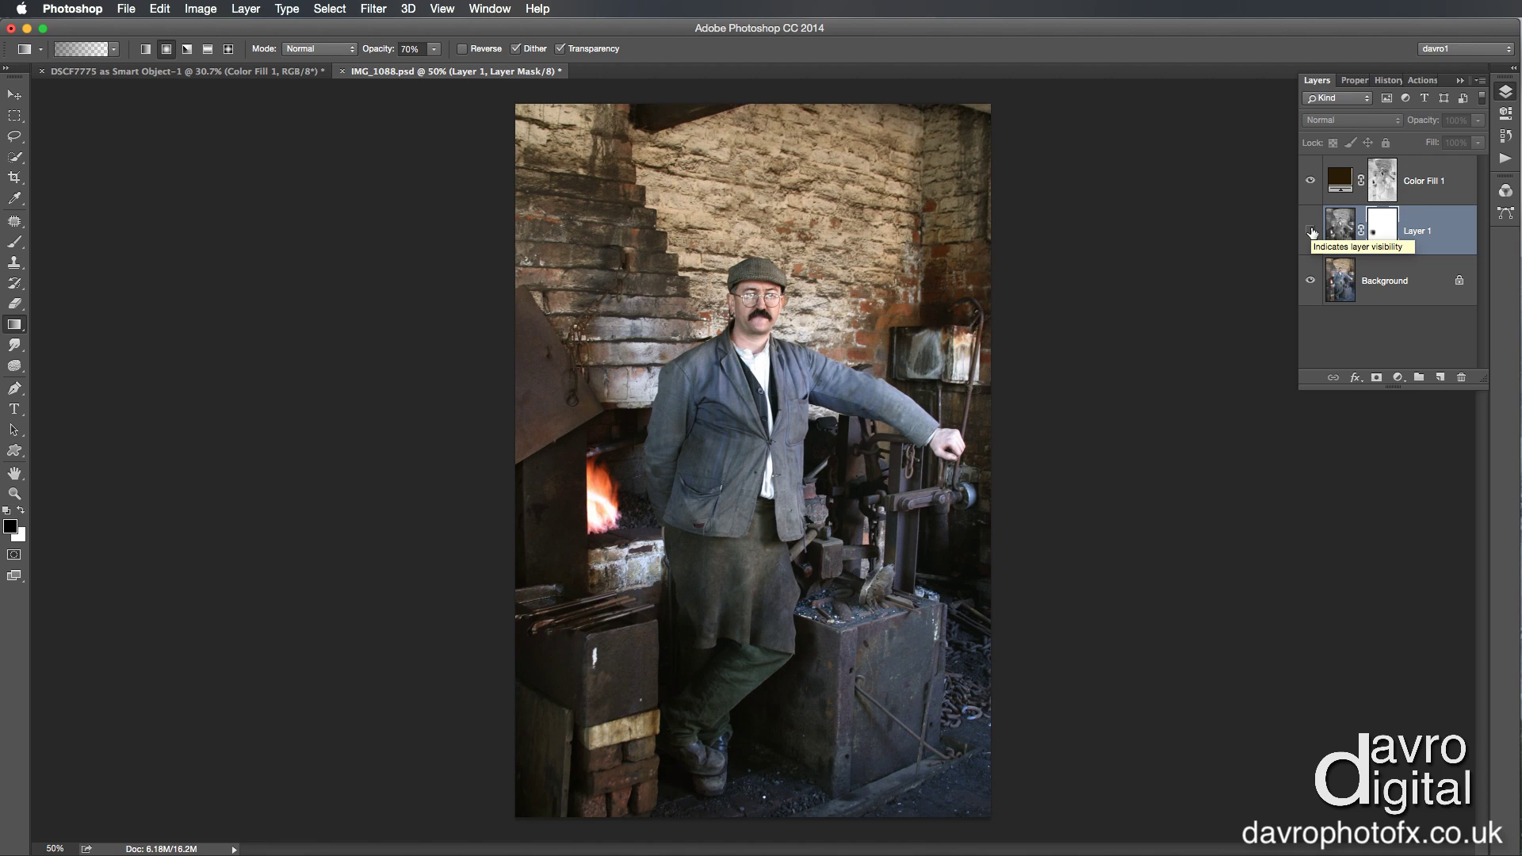
left_click(1310, 230)
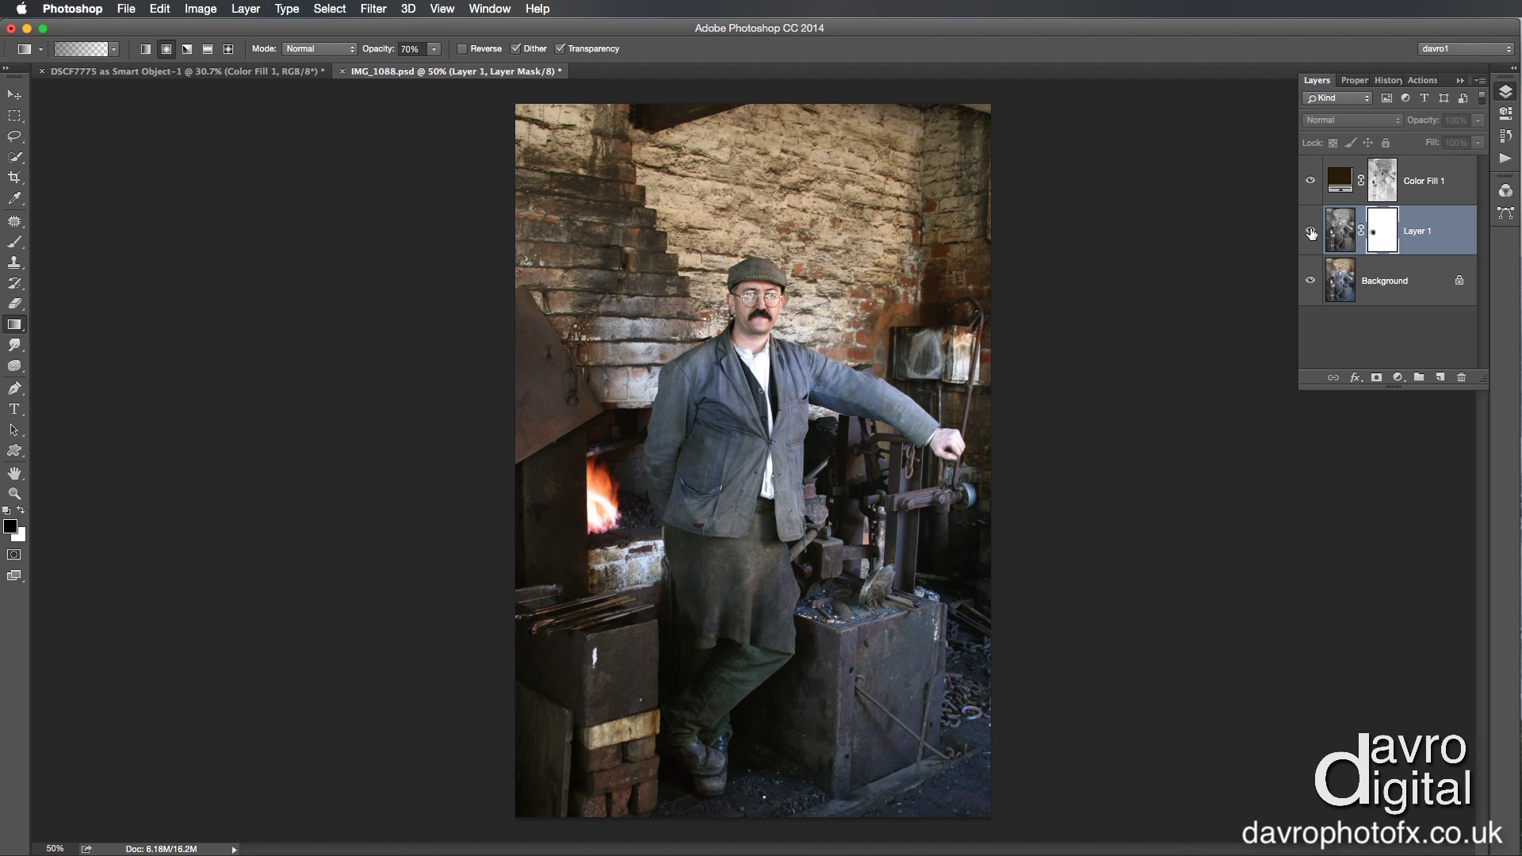
left_click(1343, 168)
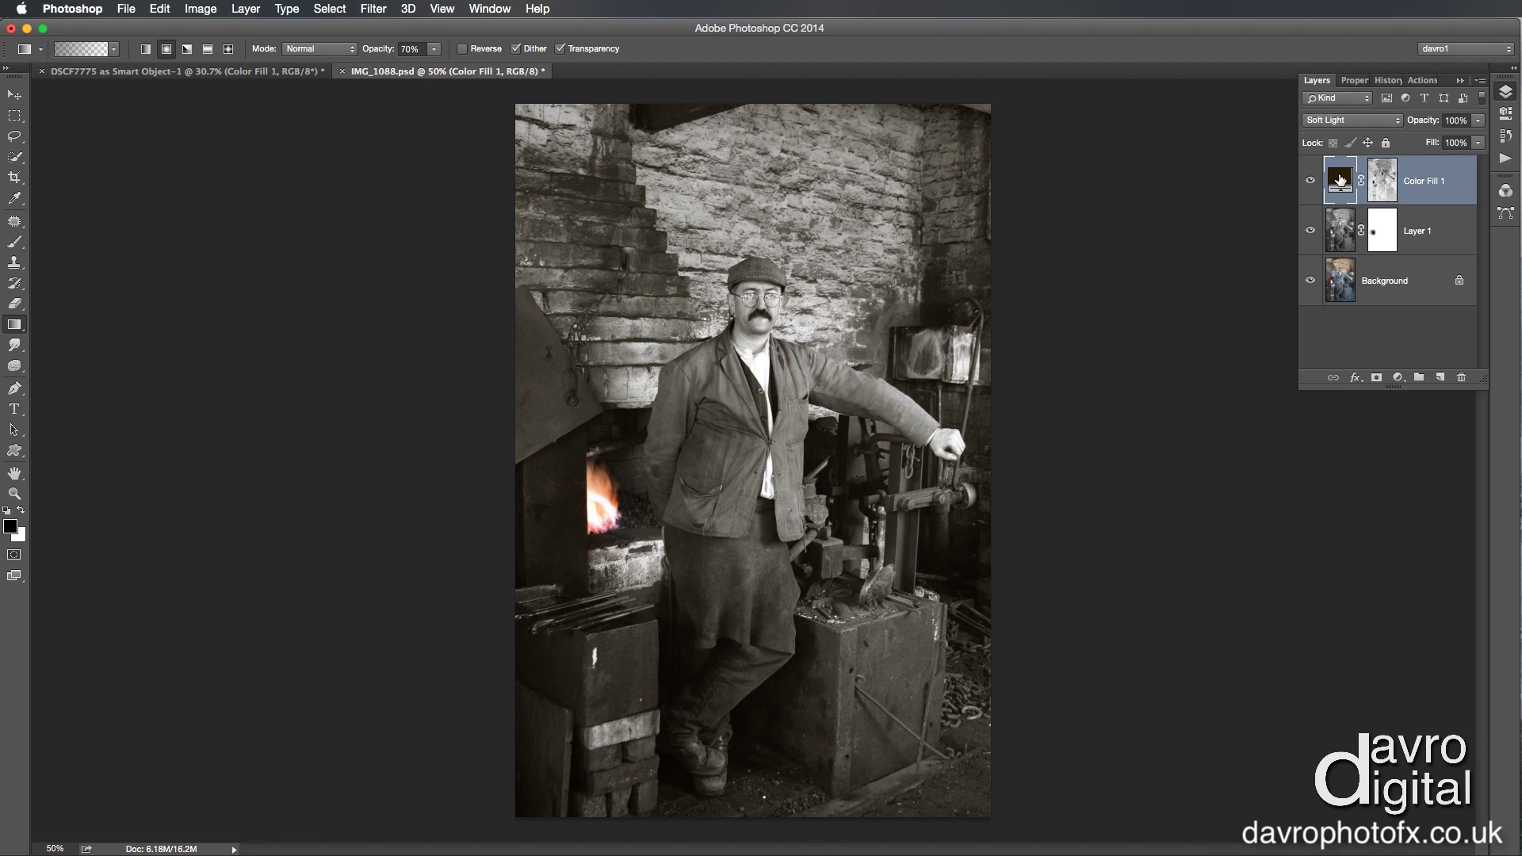
Set Color Fill 1 to Multiply and change its fill colour to a lighter, warmer mid-brown.
left_click(1340, 123)
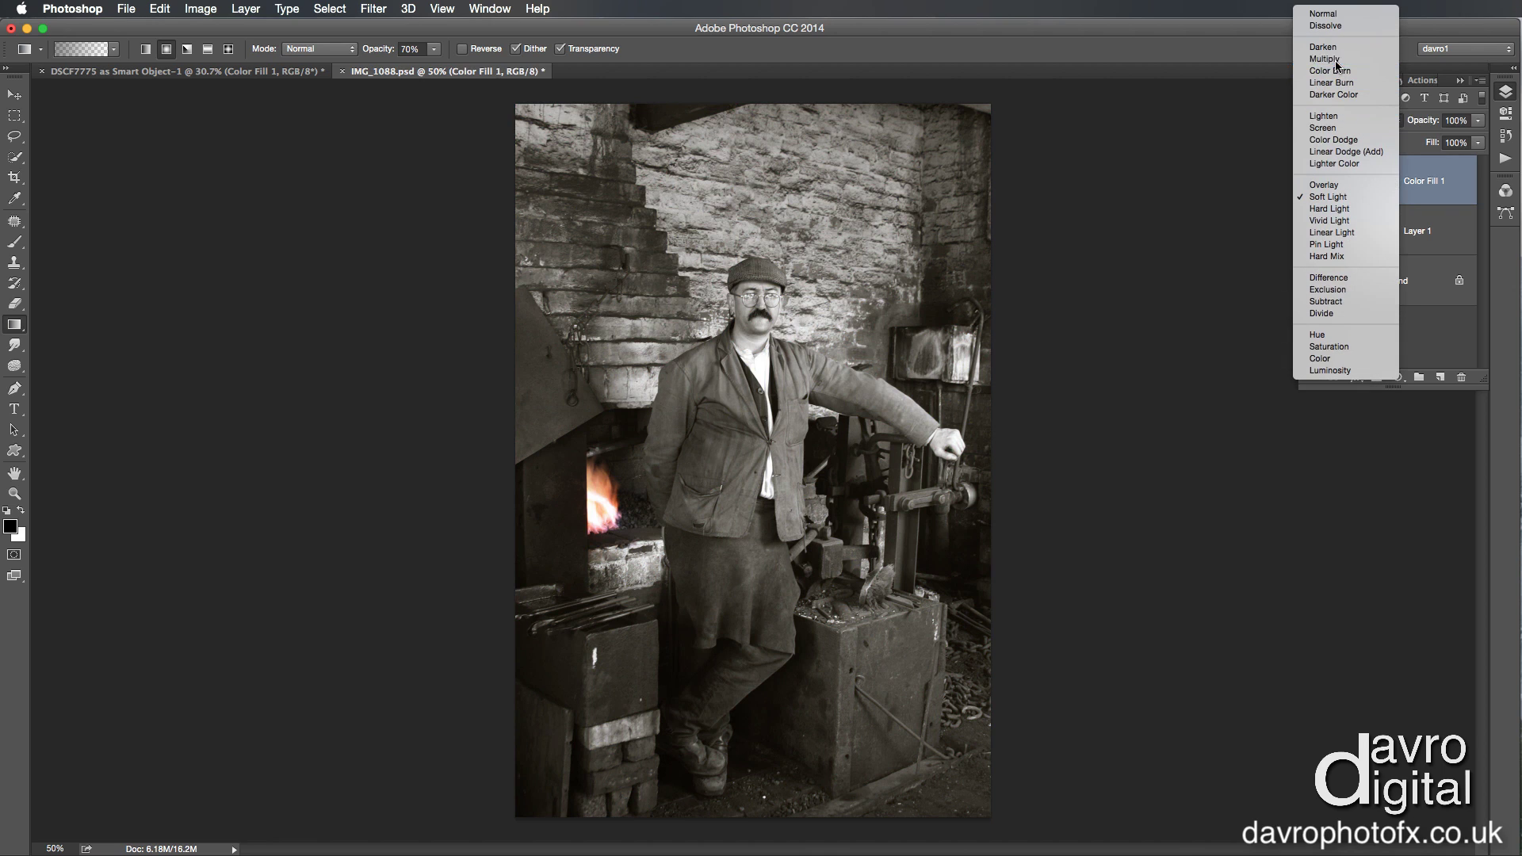
left_click(1332, 59)
double_click(1340, 180)
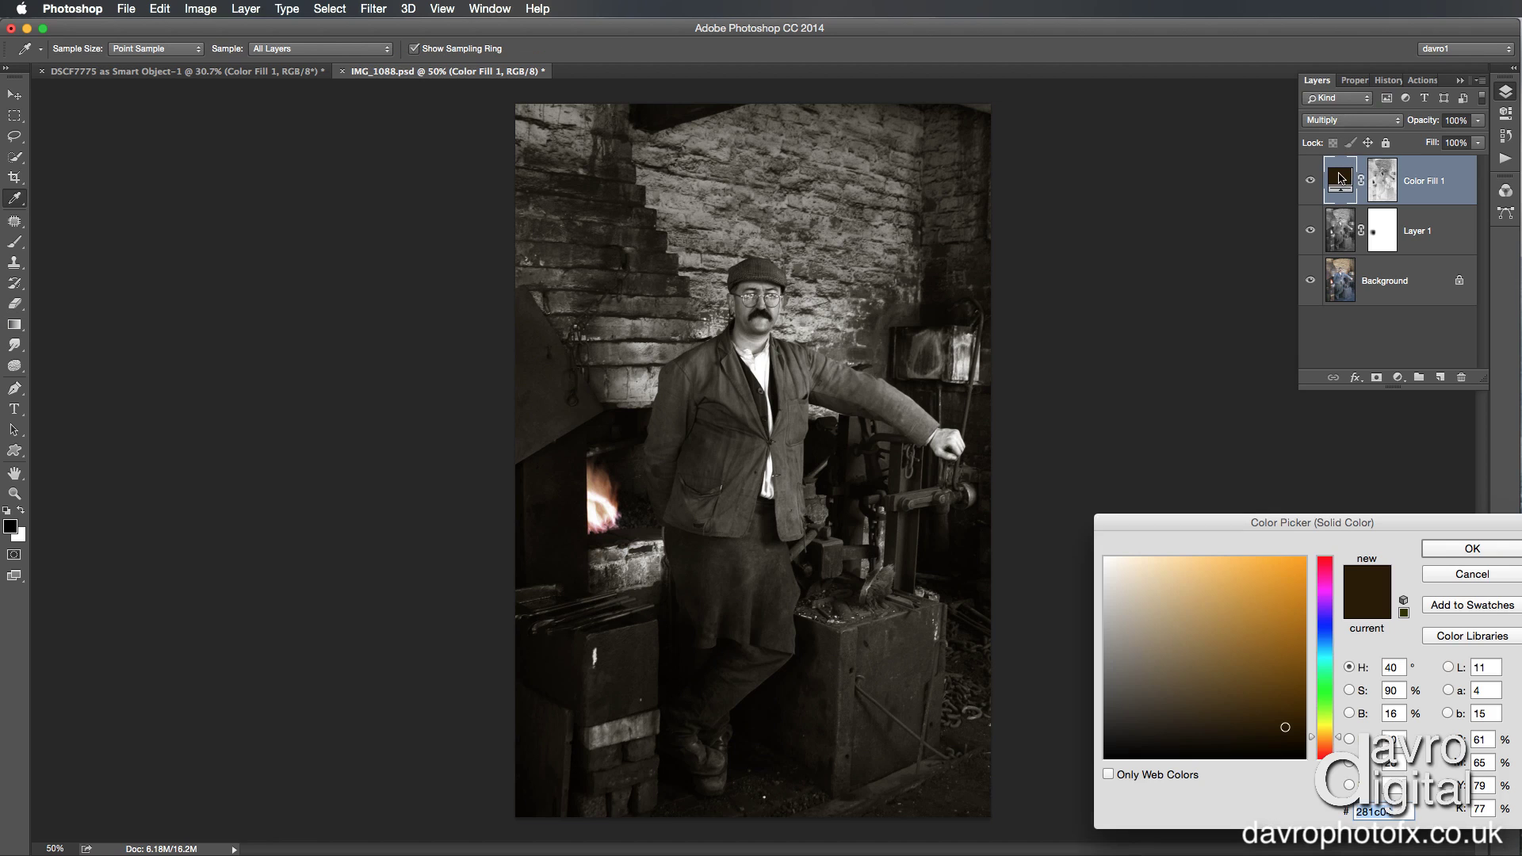
mouse_move(1278, 703)
left_mouse_down()
mouse_move(1264, 664)
mouse_move(1235, 662)
left_mouse_up()
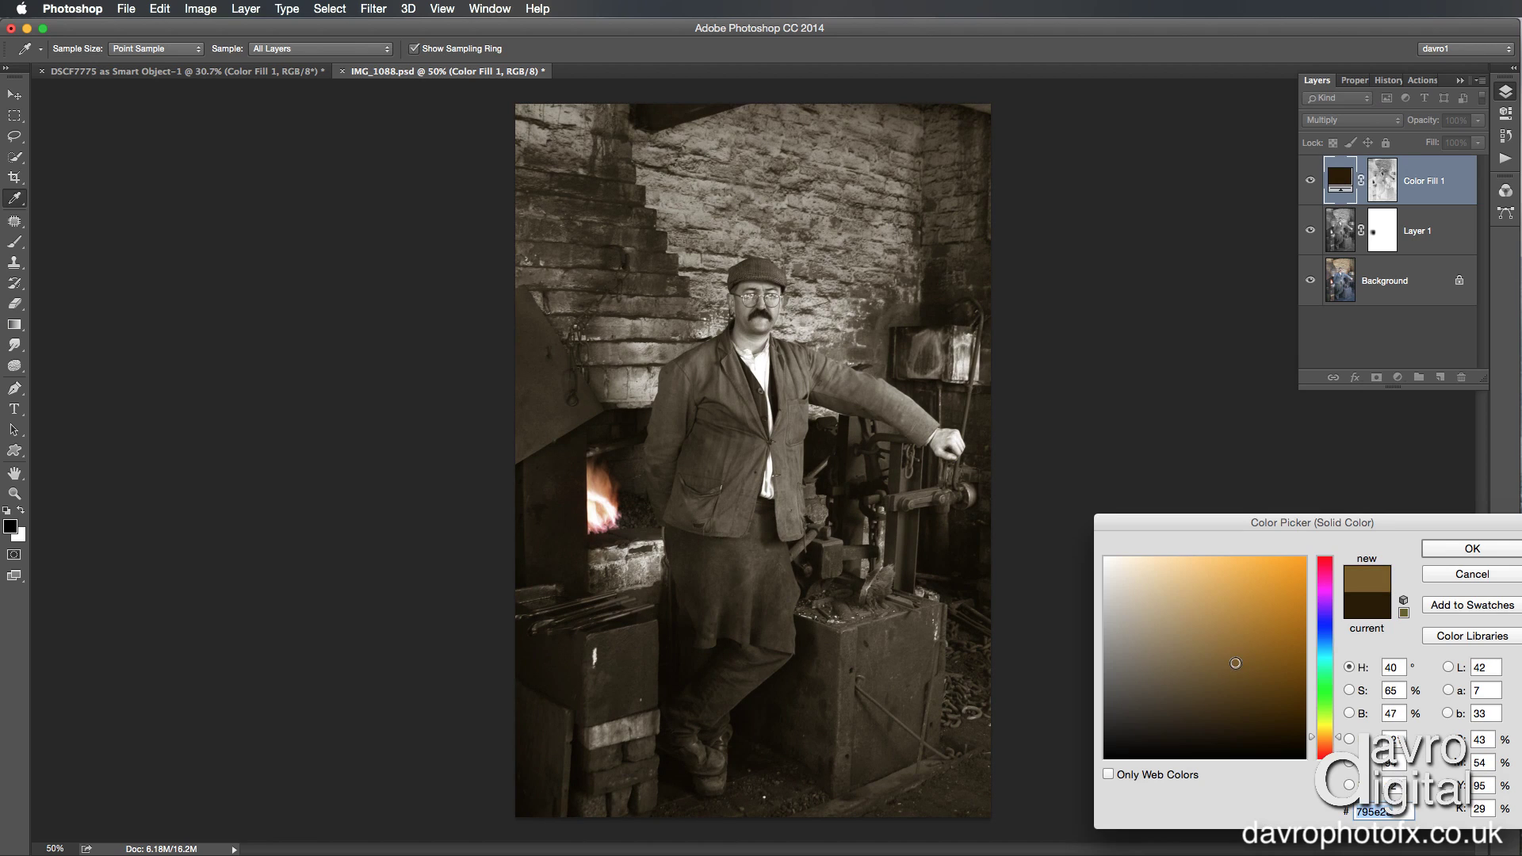
left_click(1472, 548)
key("g")
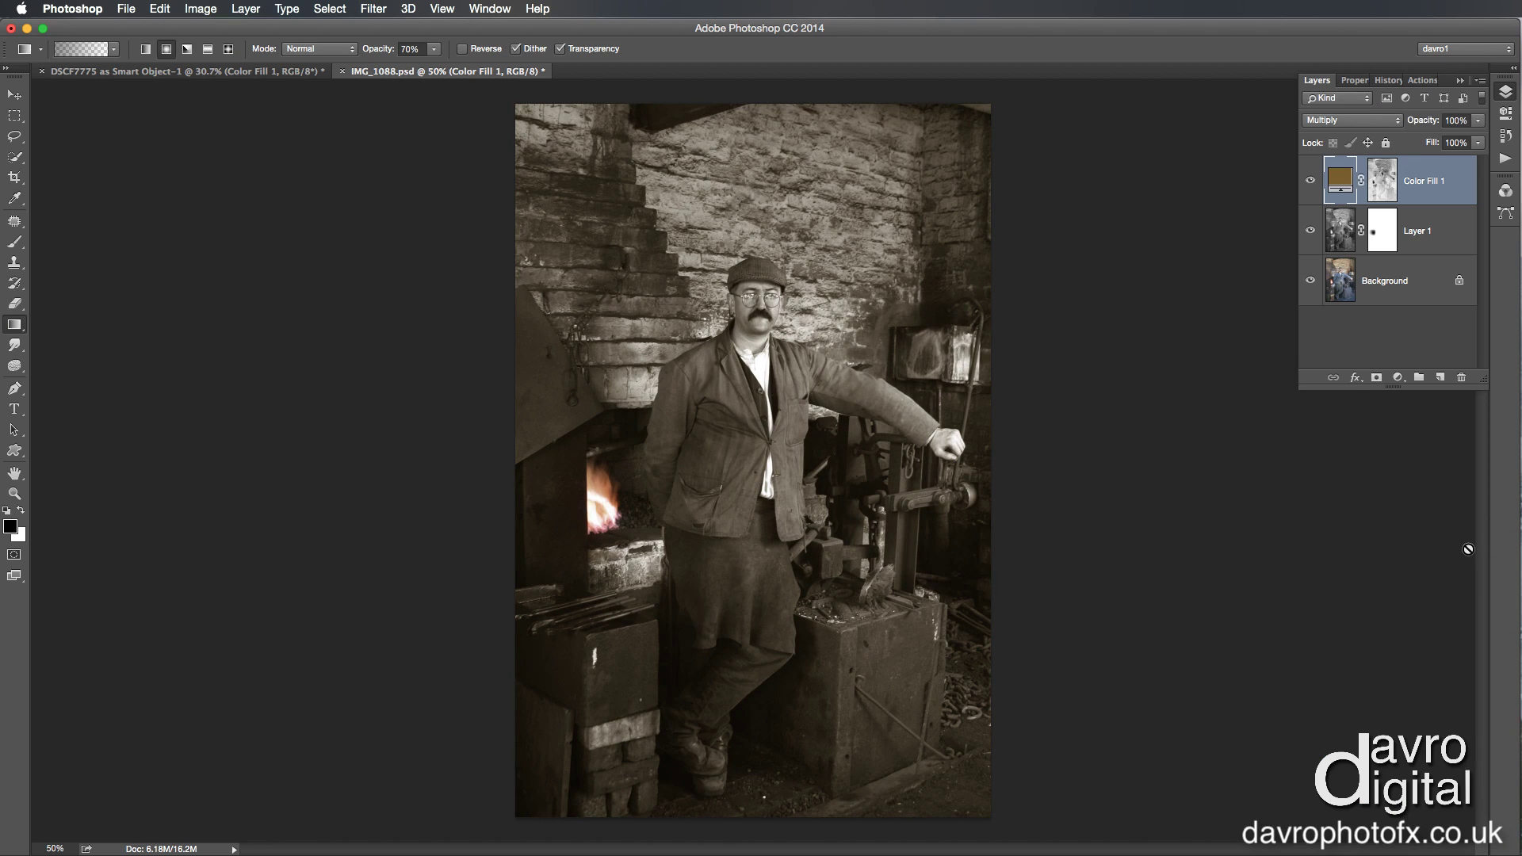